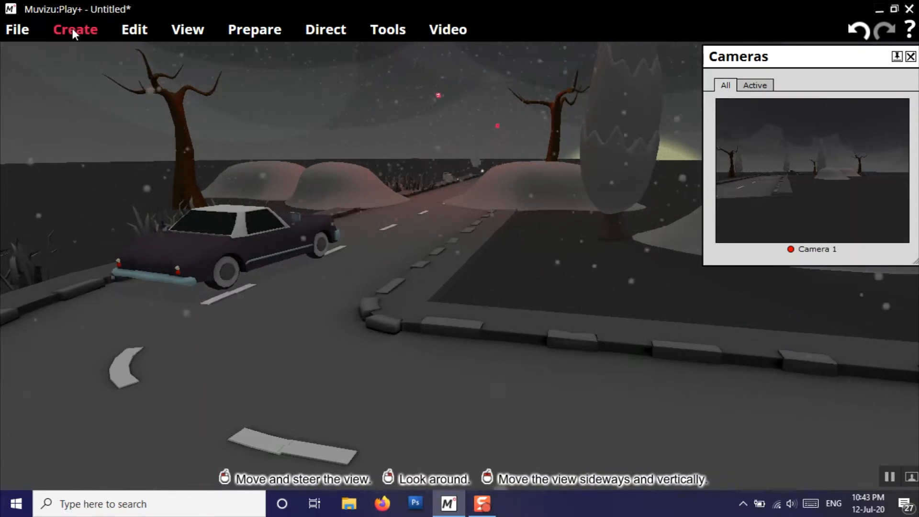
# Create the first man from the character library and place him on the road beside the parked car
pyautogui.click(88, 32)
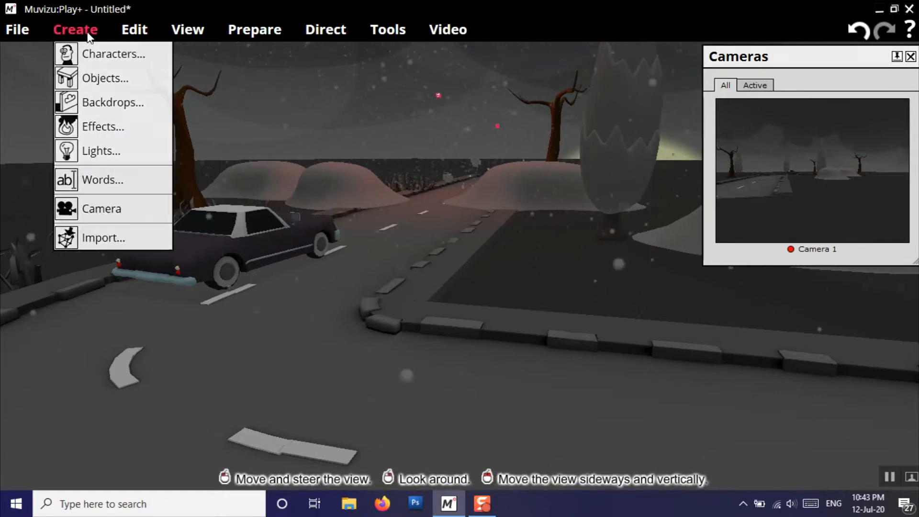
pyautogui.click(113, 53)
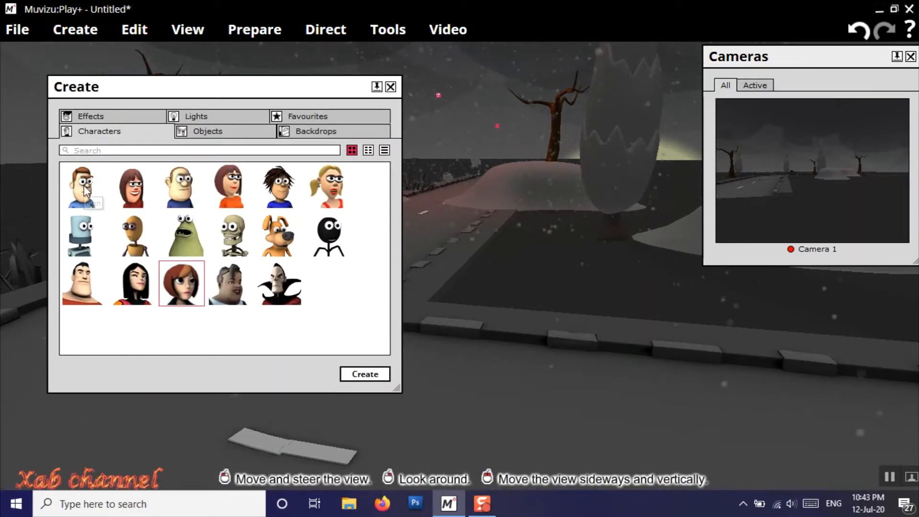
pyautogui.click(364, 373)
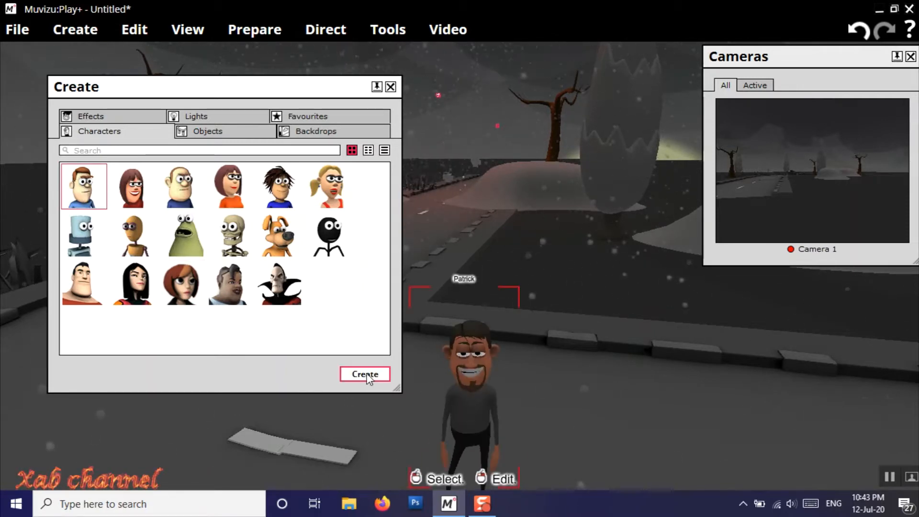
pyautogui.click(391, 86)
pyautogui.moveTo(464, 383); pyautogui.dragTo(302, 304)
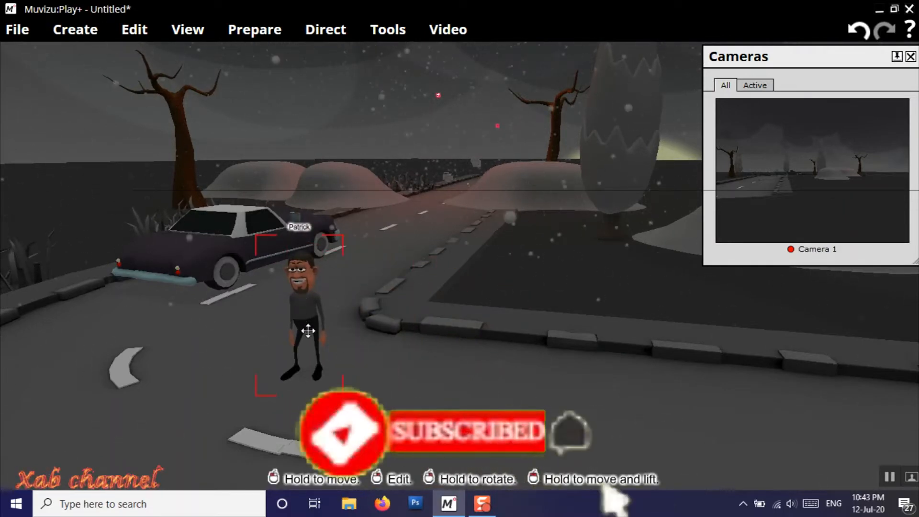
# Open the new character's appearance settings and move their window clear of him
pyautogui.scroll(-3, 310, 335)
pyautogui.scroll(1, 309, 340)
pyautogui.click(309, 331)
pyautogui.scroll(5, 309, 332)
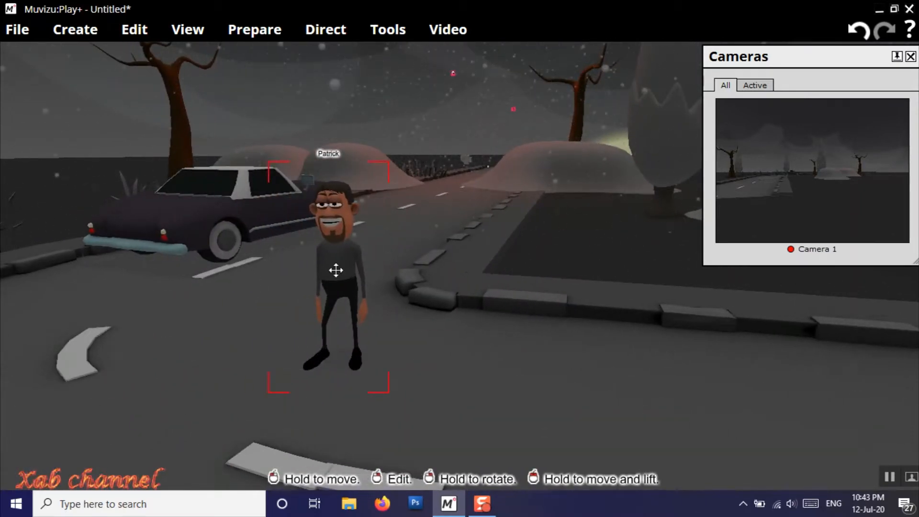
pyautogui.doubleClick(336, 271)
pyautogui.moveTo(222, 69); pyautogui.dragTo(711, 111)
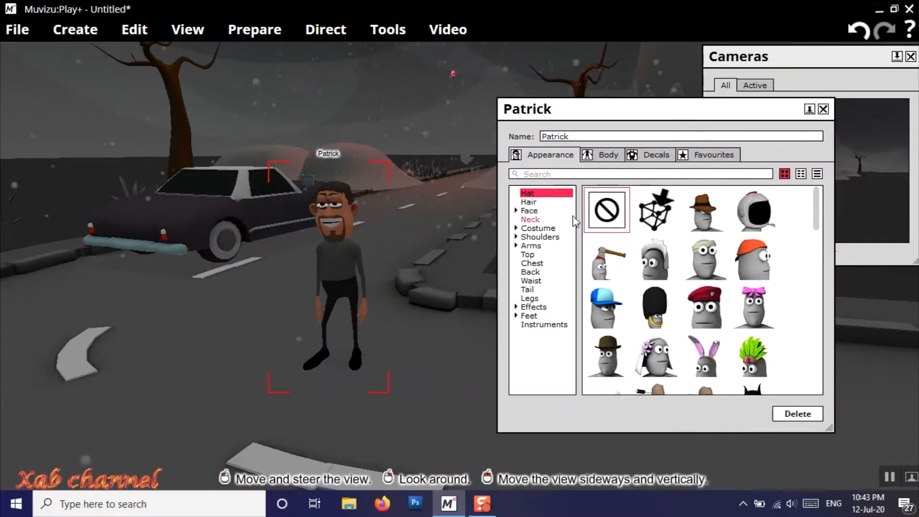
# Try out hairstyles for the character and give him the Crew cut
pyautogui.click(530, 202)
pyautogui.scroll(-5, 683, 332)
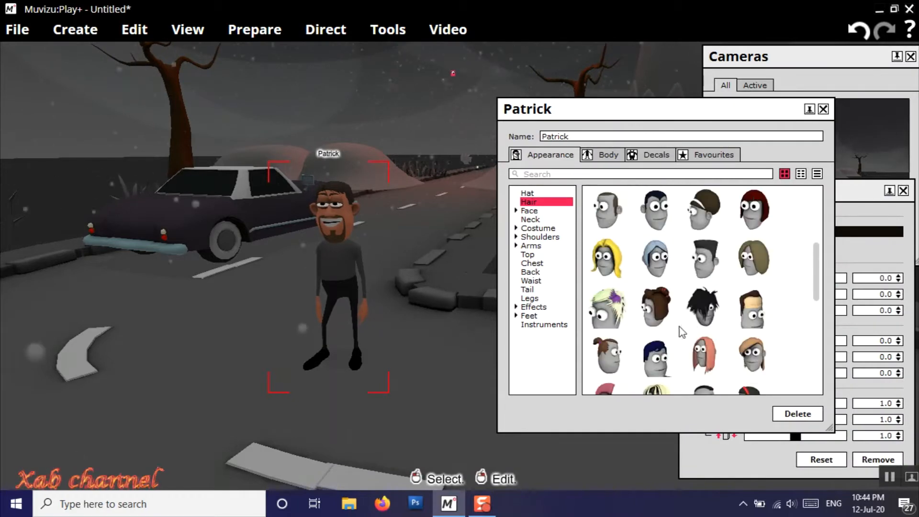
pyautogui.scroll(2, 699, 321)
pyautogui.click(659, 237)
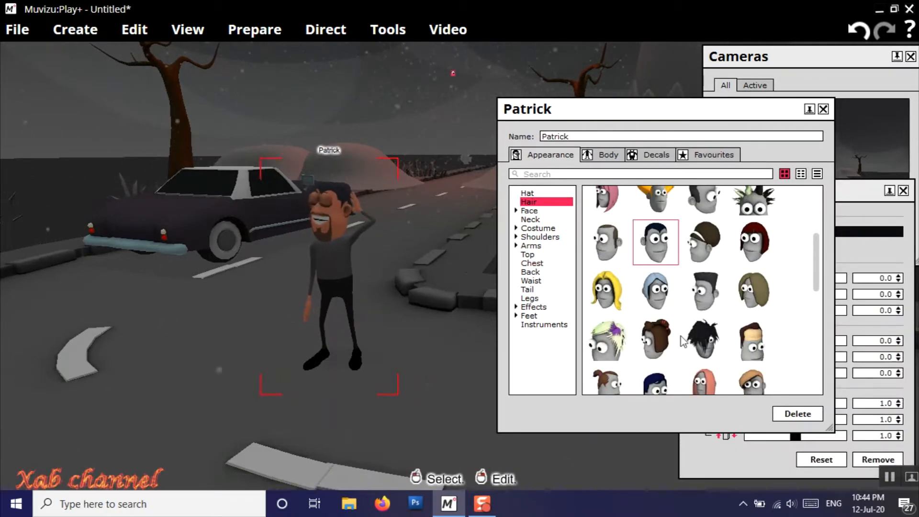
pyautogui.scroll(-2, 682, 340)
pyautogui.scroll(4, 682, 337)
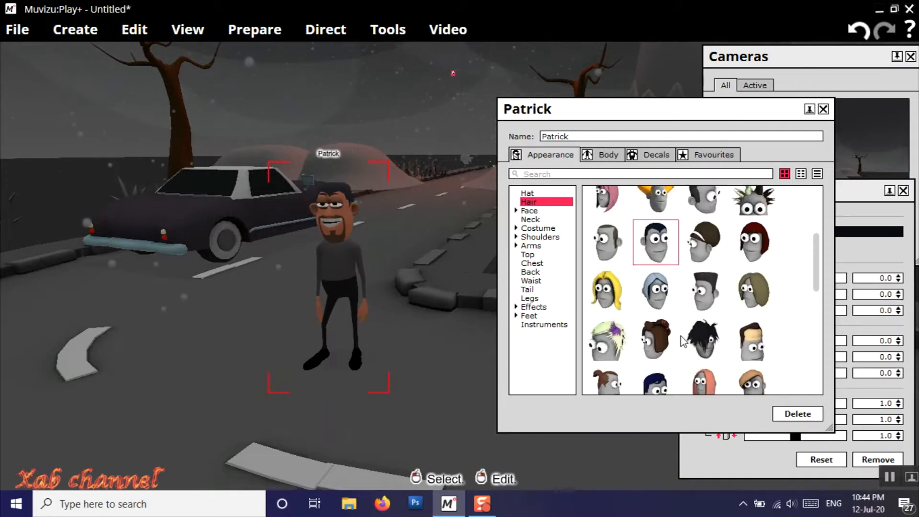
pyautogui.scroll(1, 681, 337)
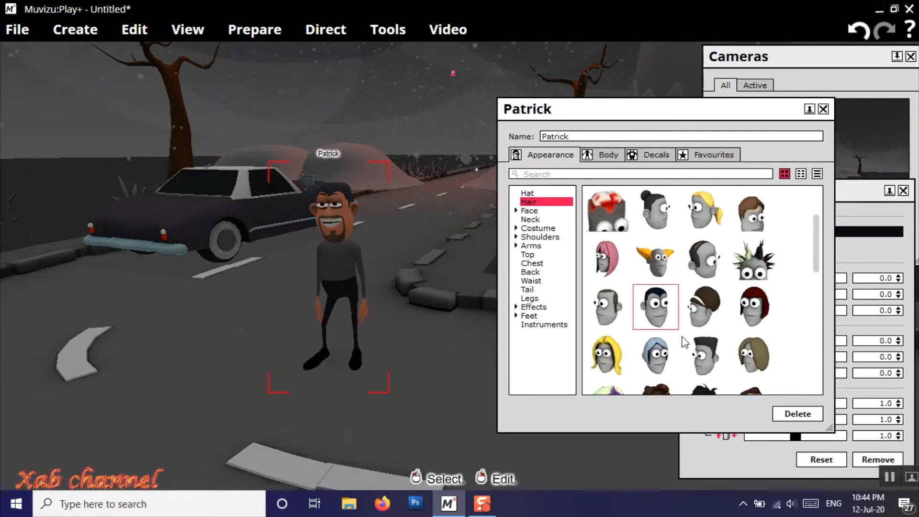
pyautogui.click(607, 307)
# Recolour the crew cut to a near-black brown, hex 19140D
pyautogui.click(817, 232)
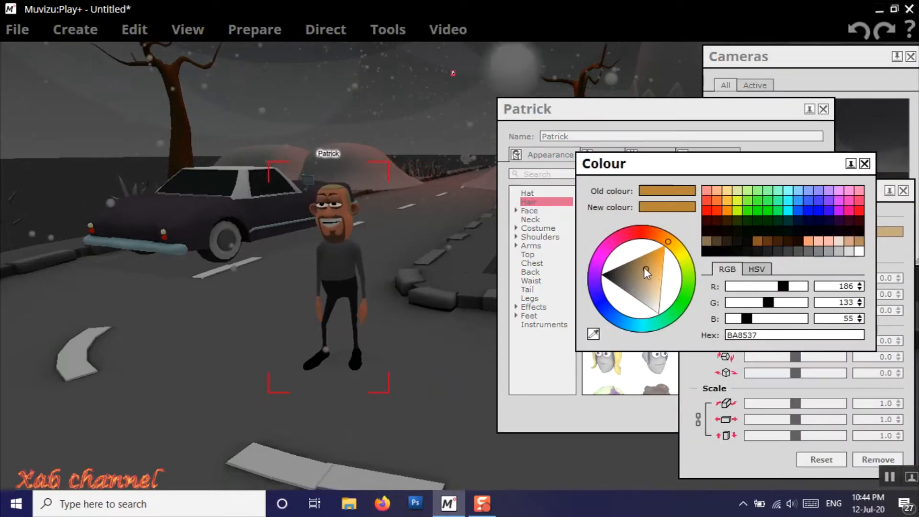
pyautogui.moveTo(645, 270); pyautogui.dragTo(611, 277)
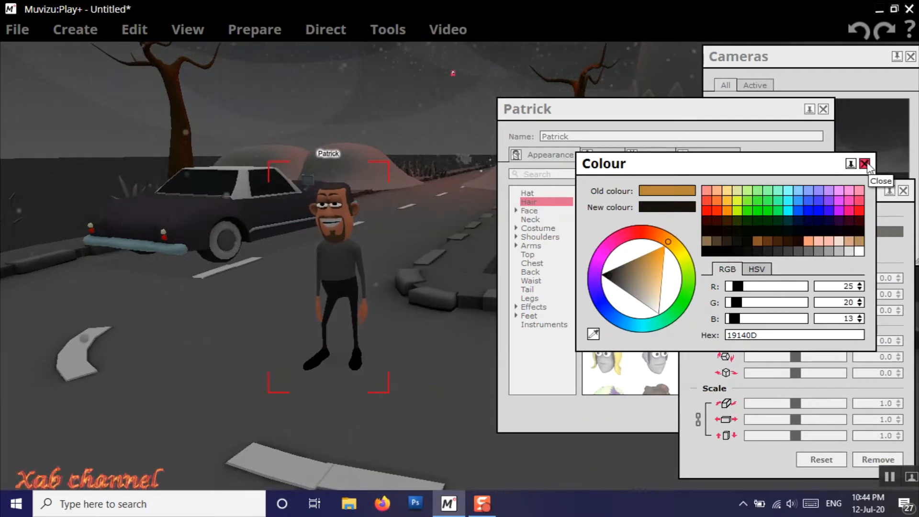
pyautogui.click(865, 165)
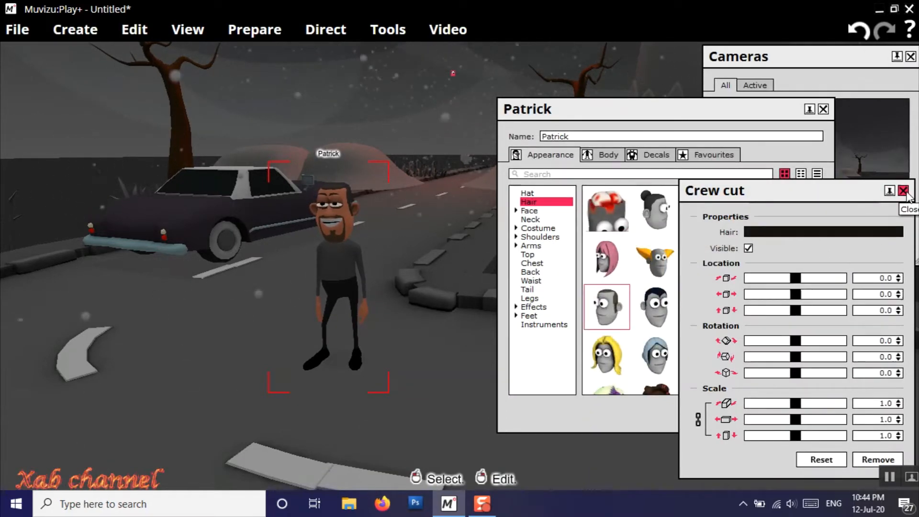
pyautogui.click(903, 191)
# Go through the character's face options and choose the small half-lidded eyes for him
pyautogui.rightClick(338, 340)
pyautogui.moveTo(339, 347); pyautogui.dragTo(390, 261)
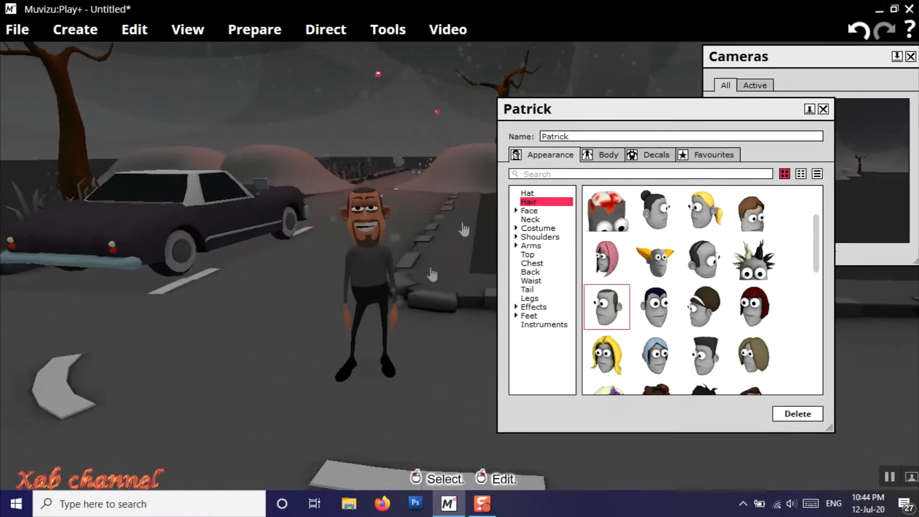
pyautogui.click(529, 211)
pyautogui.click(542, 220)
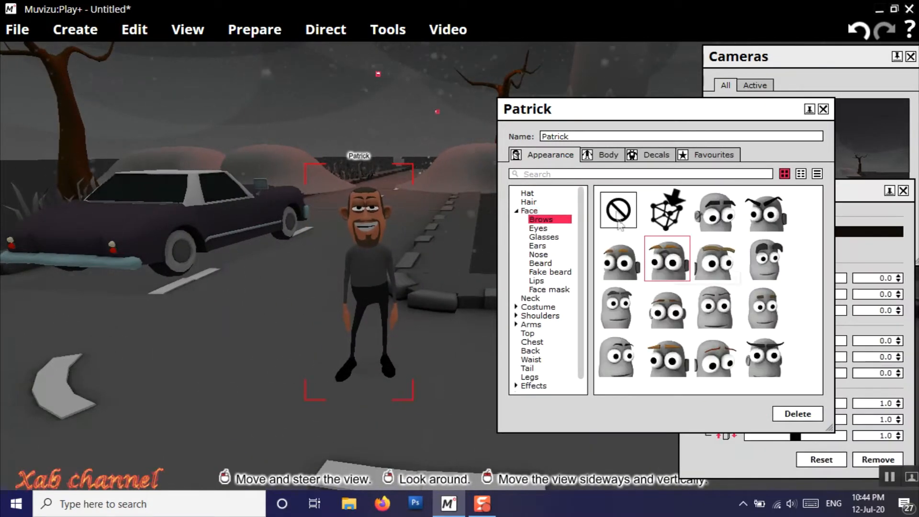
pyautogui.click(538, 228)
pyautogui.click(764, 256)
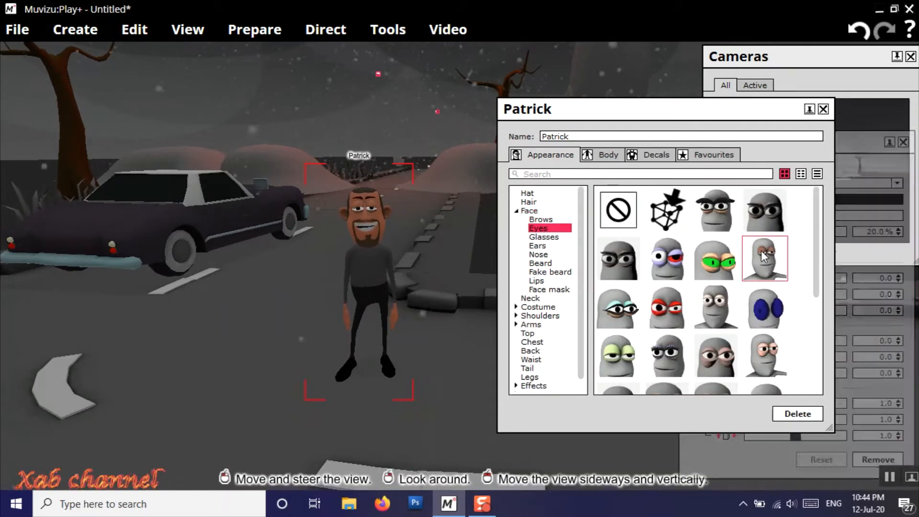
# Give the character dark-framed glasses and Flappy ears, with the ears scaled to 0.8, 1.0 and 0.8
pyautogui.click(537, 246)
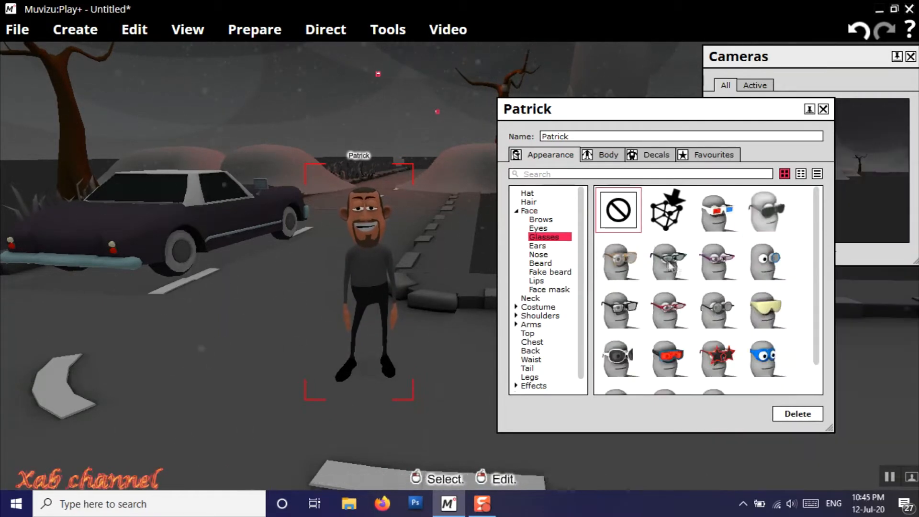
pyautogui.click(665, 309)
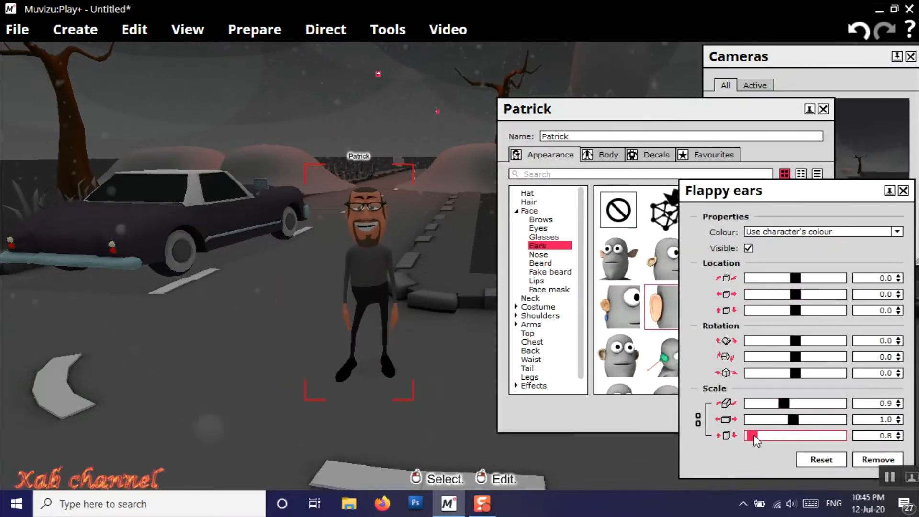
pyautogui.click(907, 192)
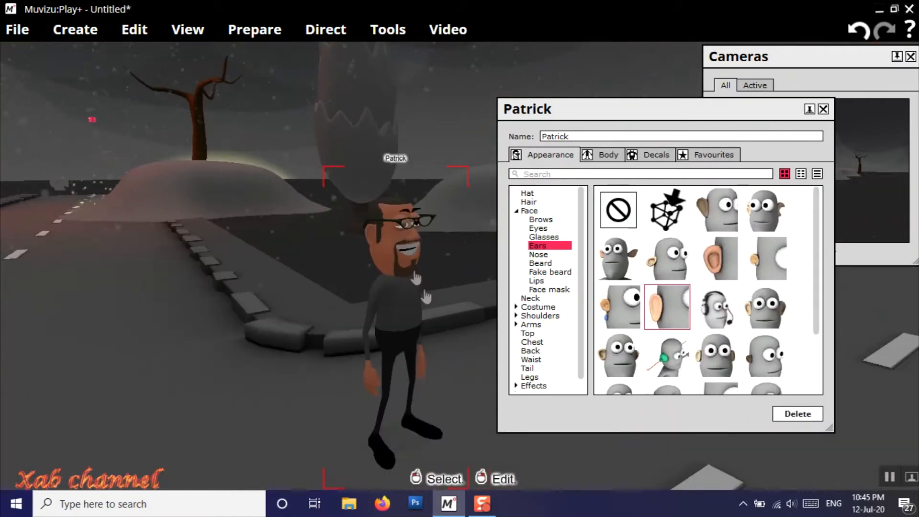
pyautogui.click(655, 308)
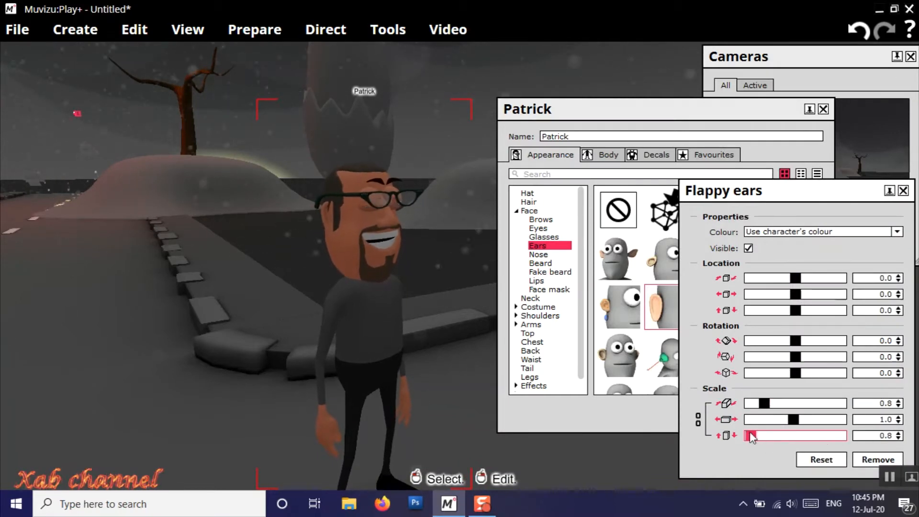
# Check the nose and fake beard options, then give the character the goatee-style beard in a dark colour
pyautogui.click(538, 255)
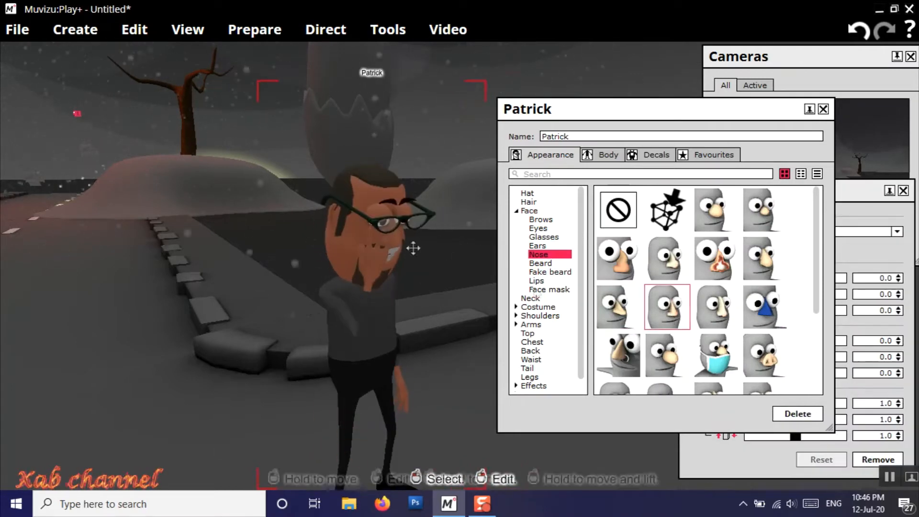
pyautogui.click(550, 272)
pyautogui.click(764, 259)
pyautogui.click(540, 263)
pyautogui.click(716, 211)
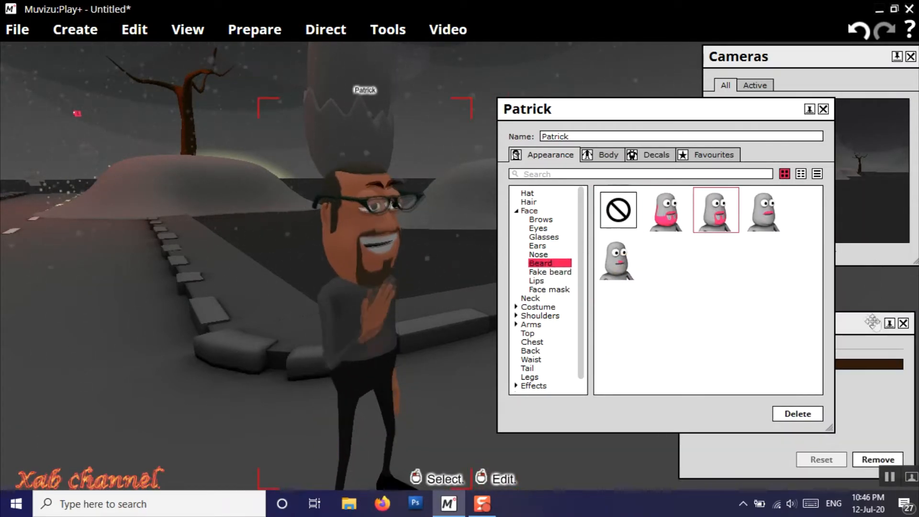
pyautogui.click(869, 364)
pyautogui.click(590, 257)
pyautogui.click(845, 129)
pyautogui.click(904, 323)
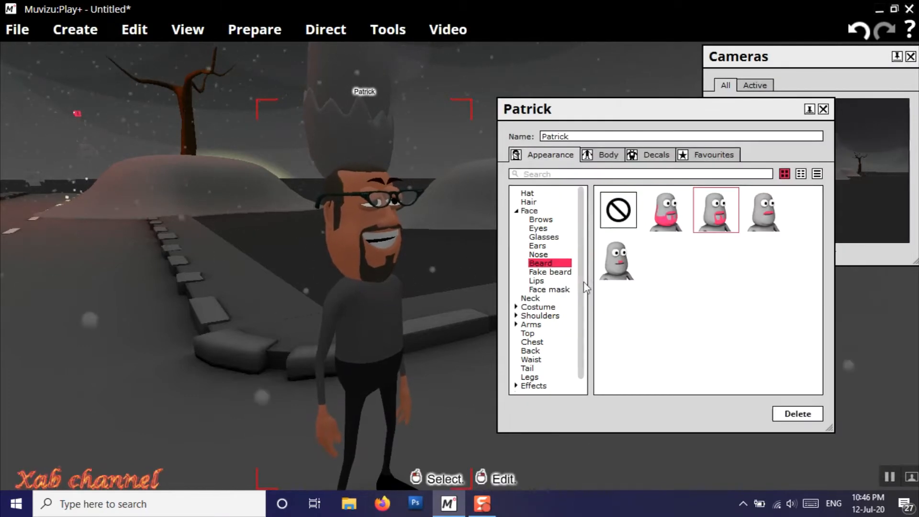
# Examine the remaining face, neck, costume, shoulder and arm options available for the character
pyautogui.click(558, 272)
pyautogui.click(537, 281)
pyautogui.click(537, 289)
pyautogui.click(535, 299)
pyautogui.scroll(-3, 663, 301)
pyautogui.doubleClick(558, 308)
pyautogui.click(542, 325)
pyautogui.scroll(-3, 541, 330)
pyautogui.click(539, 301)
pyautogui.click(535, 310)
pyautogui.click(533, 326)
# Set the colour of the character's shirt to red, hex BC1212
pyautogui.click(534, 318)
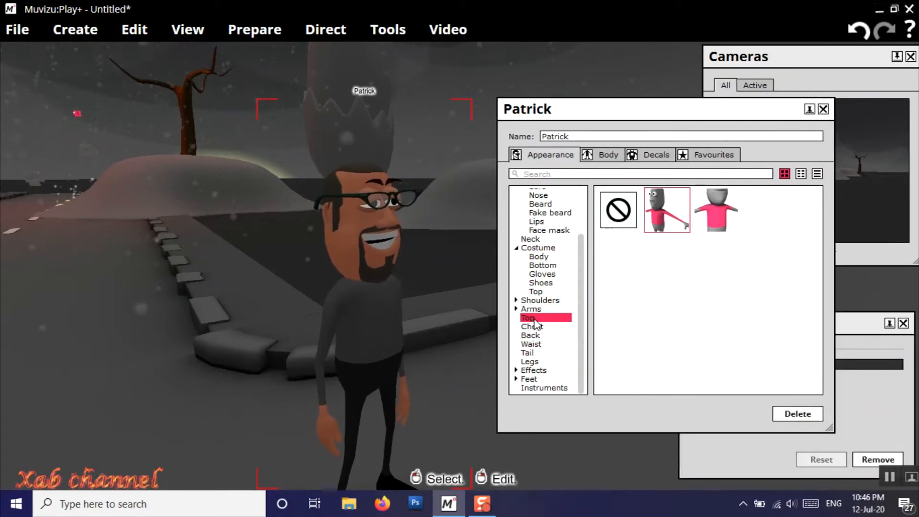
pyautogui.click(862, 365)
pyautogui.moveTo(605, 247); pyautogui.dragTo(618, 225)
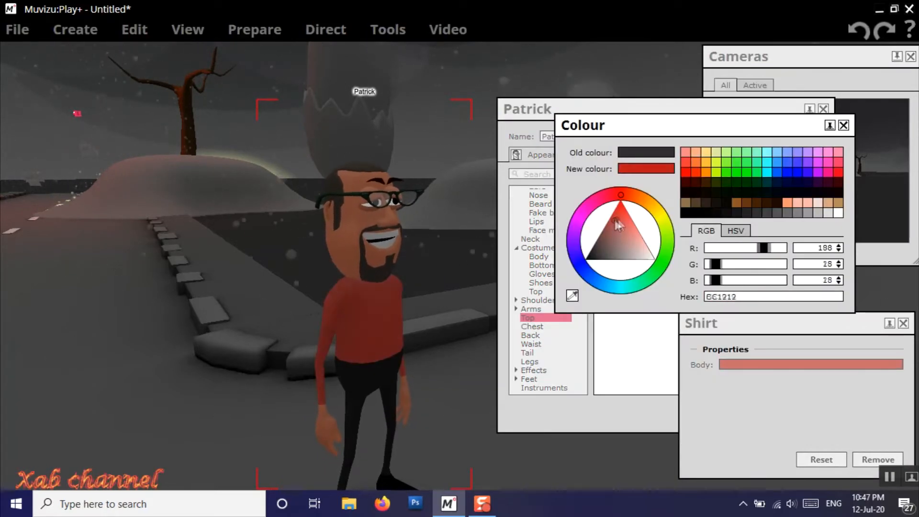
pyautogui.click(844, 125)
# Add the white laces from the Feet accessories to the character's shoes
pyautogui.click(531, 335)
pyautogui.click(531, 344)
pyautogui.click(528, 353)
pyautogui.click(530, 363)
pyautogui.click(527, 387)
pyautogui.click(518, 379)
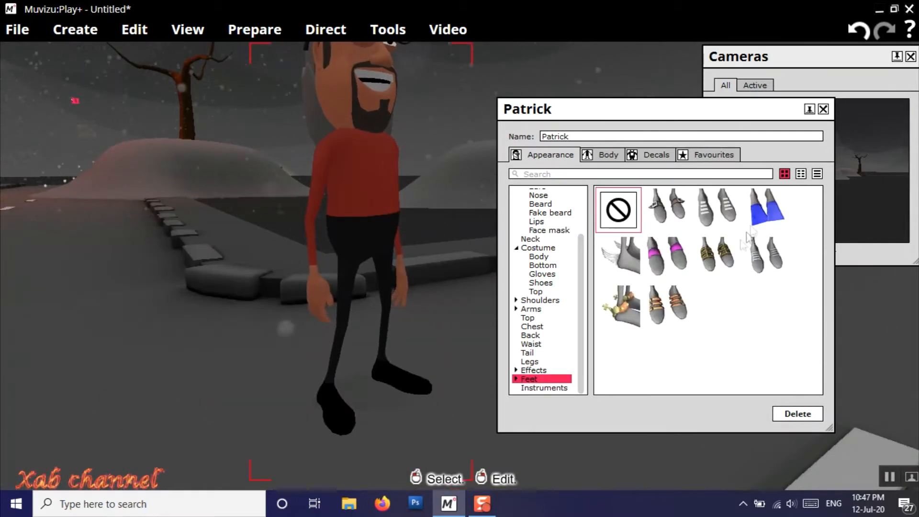
pyautogui.click(716, 207)
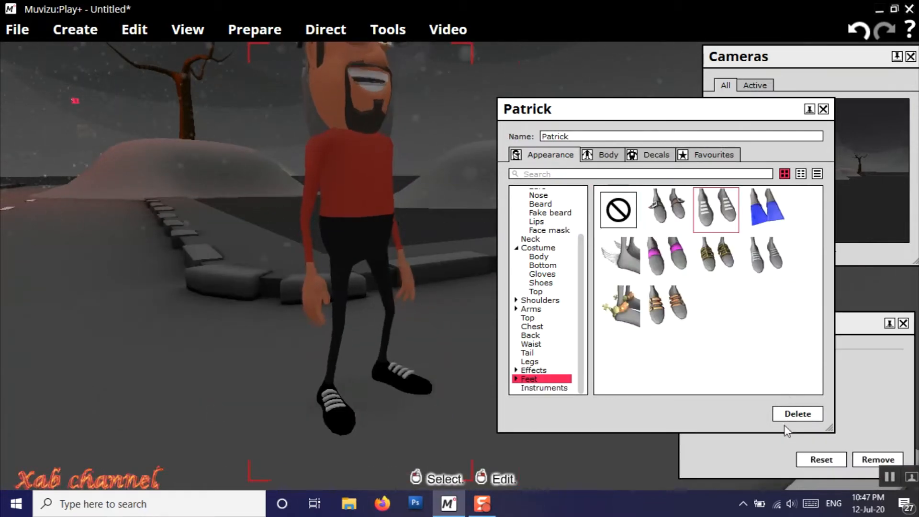
pyautogui.click(667, 256)
pyautogui.click(706, 211)
# Check the Feet subcategories, then close the character's appearance settings and the accessory properties
pyautogui.click(517, 380)
pyautogui.click(533, 389)
pyautogui.click(517, 379)
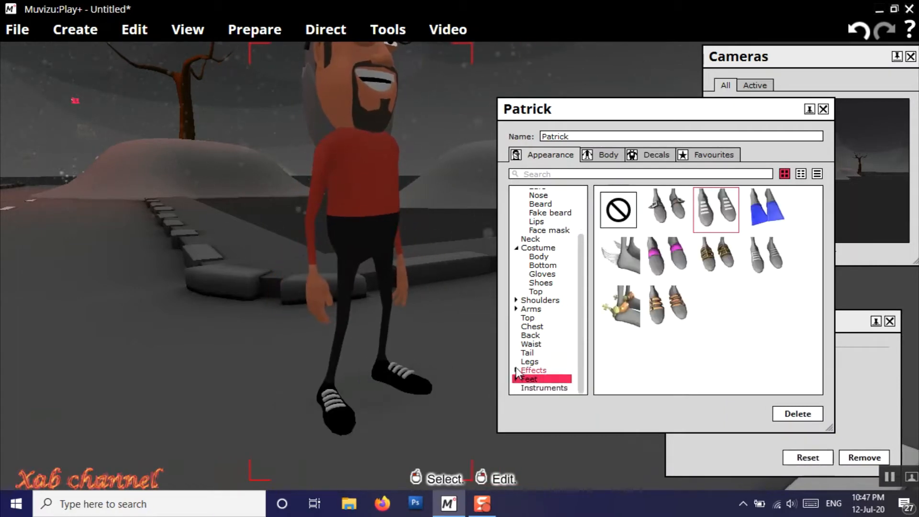
pyautogui.click(824, 110)
pyautogui.click(890, 321)
# Examine the restyled character's head and face up close from several angles
pyautogui.scroll(-5, 550, 349)
pyautogui.moveTo(455, 199); pyautogui.dragTo(618, 312)
pyautogui.scroll(3, 436, 273)
pyautogui.scroll(3, 401, 283)
pyautogui.scroll(-3, 400, 283)
pyautogui.scroll(3, 617, 312)
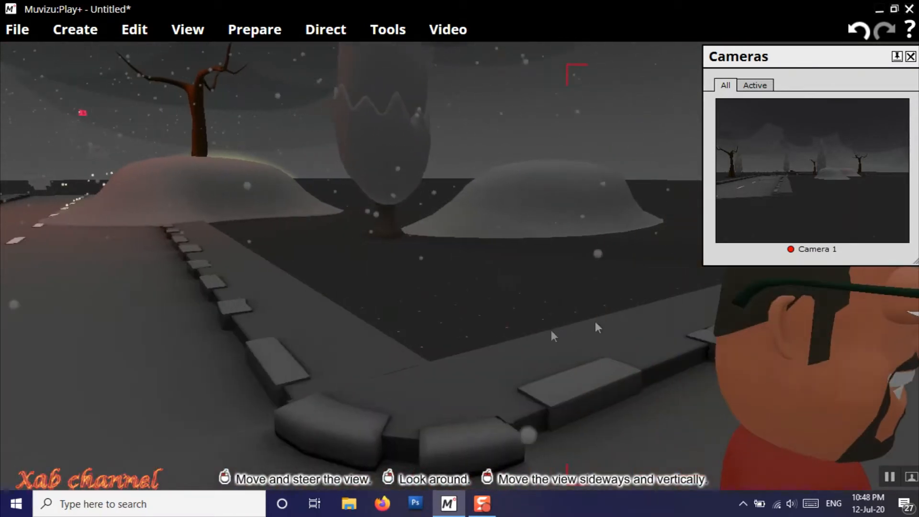
pyautogui.rightClick(553, 332)
pyautogui.click(584, 369)
pyautogui.click(584, 373)
pyautogui.press('Left')
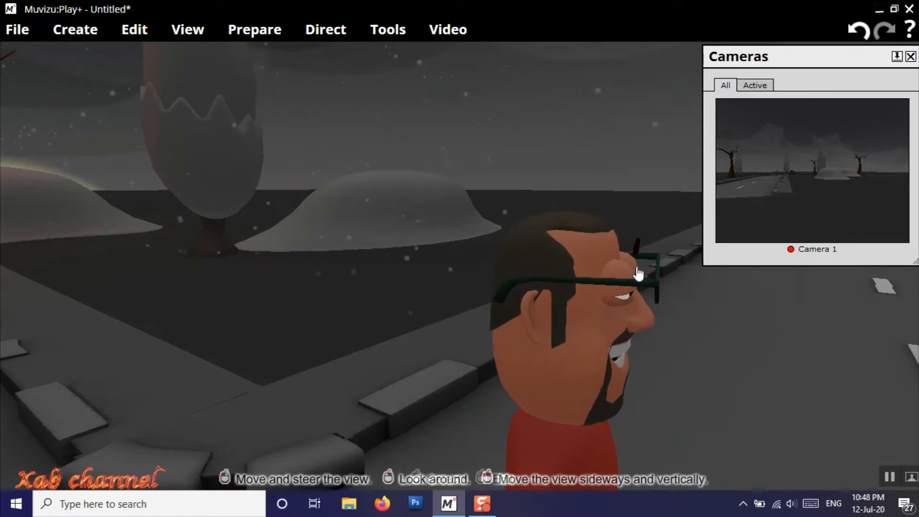
pyautogui.click(638, 248)
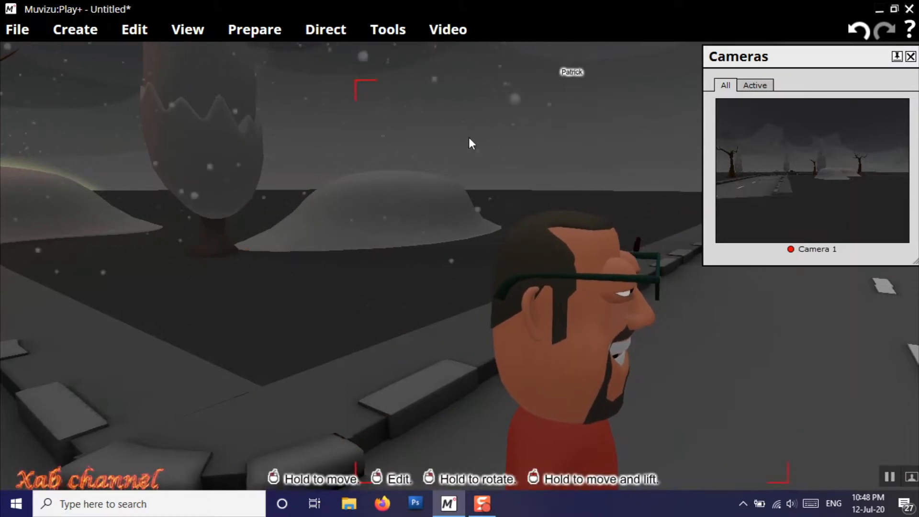
pyautogui.click(337, 90)
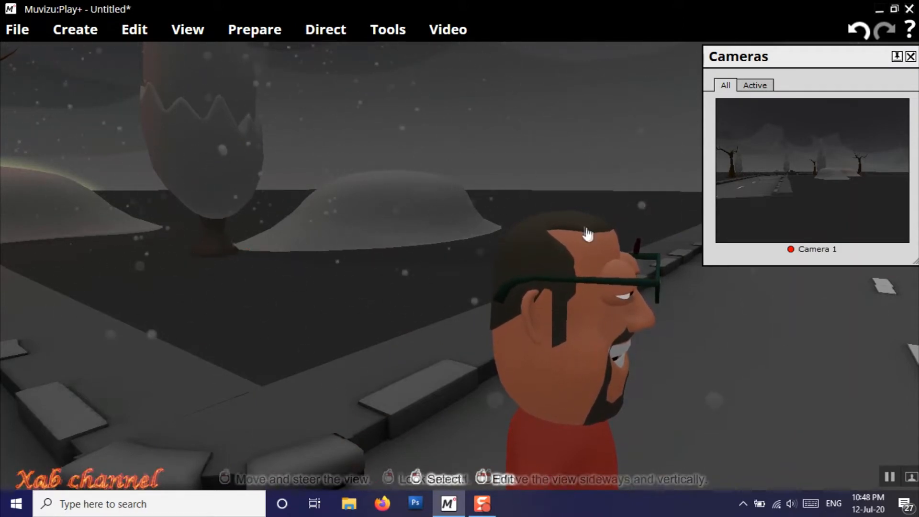
pyautogui.press('Right')
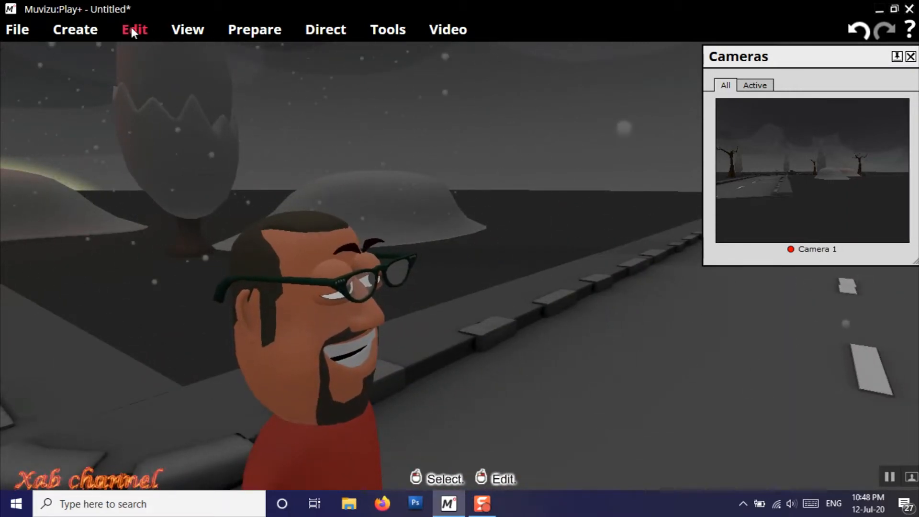
# Apply the Heavy eyebrows style from the Face brows to the character
pyautogui.doubleClick(333, 376)
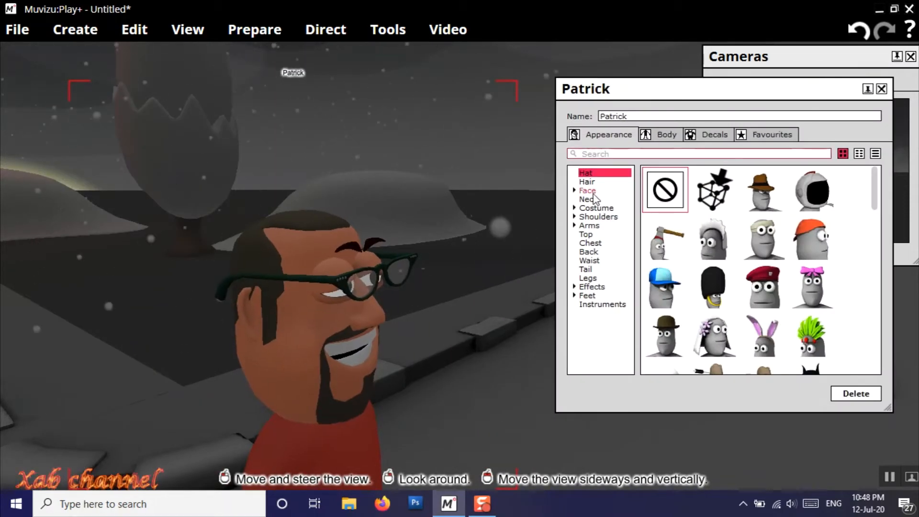
pyautogui.click(588, 191)
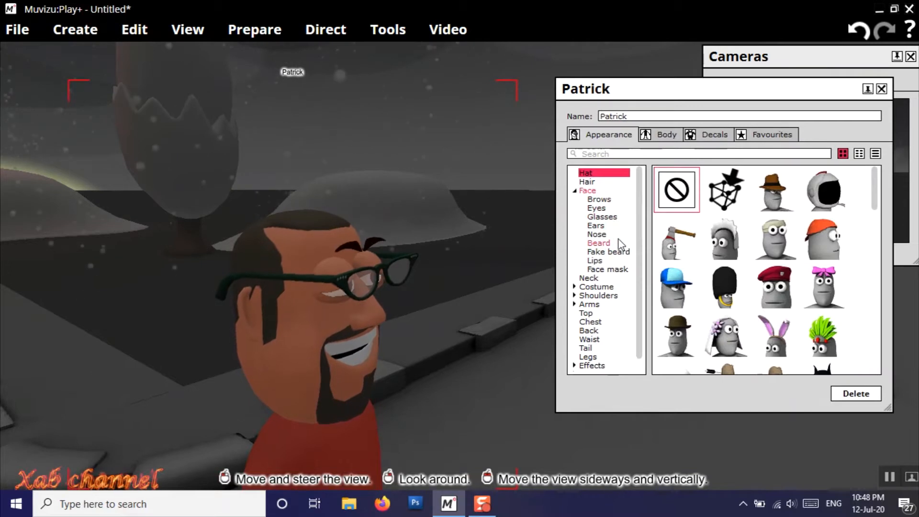
pyautogui.click(599, 199)
pyautogui.click(729, 241)
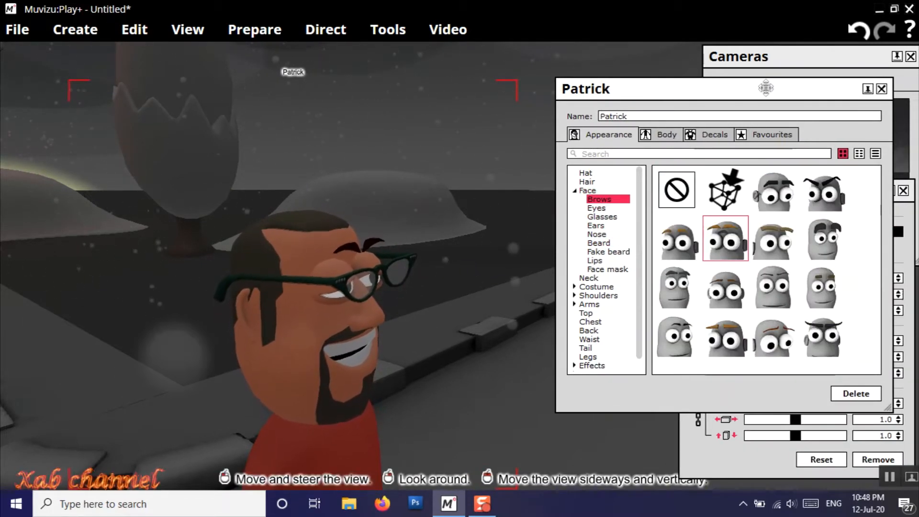
pyautogui.click(677, 239)
pyautogui.click(729, 241)
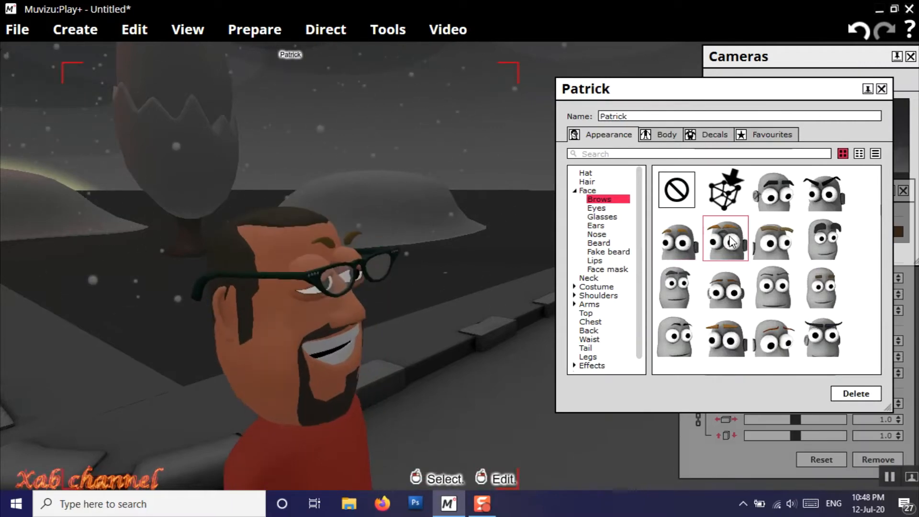
pyautogui.moveTo(761, 90); pyautogui.dragTo(667, 49)
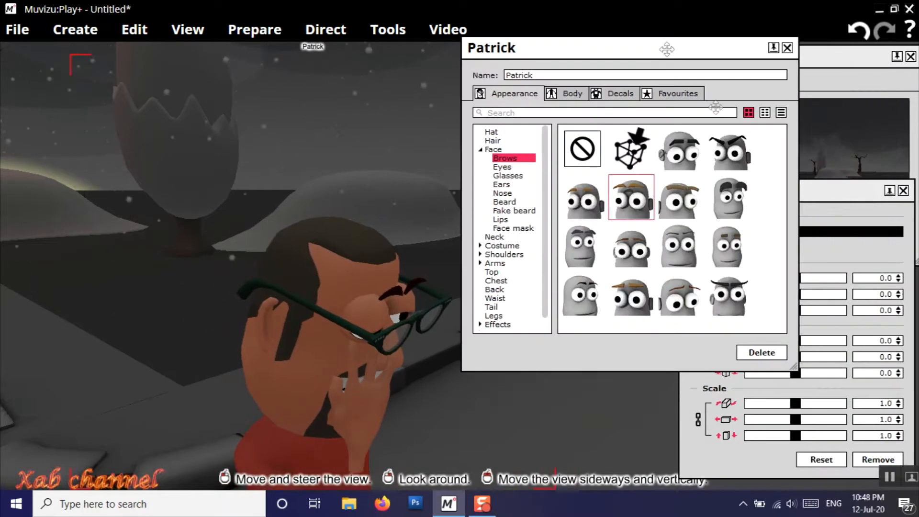
# Unlink the scale axes of the heavy eyebrows, set them to 0.8, 0.9 and 1.0, and close the character's settings
pyautogui.click(713, 420)
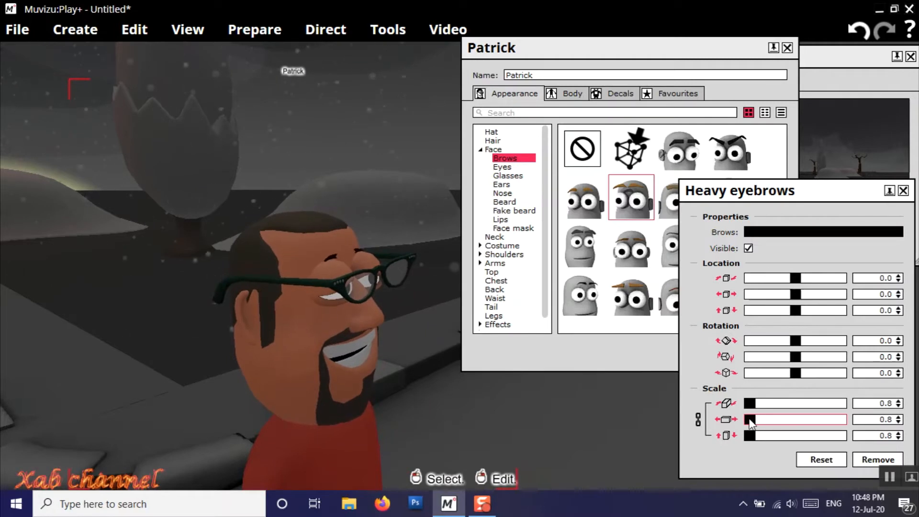
pyautogui.moveTo(762, 419); pyautogui.dragTo(763, 418)
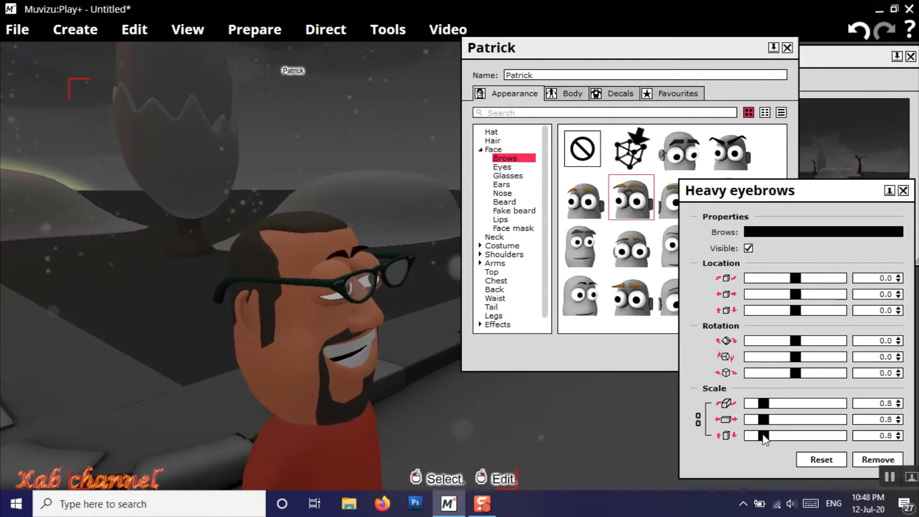
pyautogui.moveTo(786, 436); pyautogui.dragTo(758, 404)
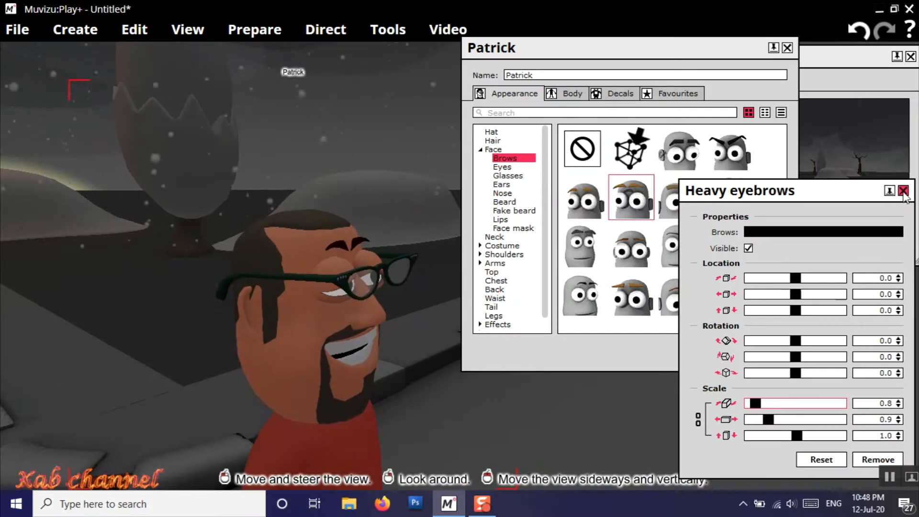
pyautogui.click(904, 190)
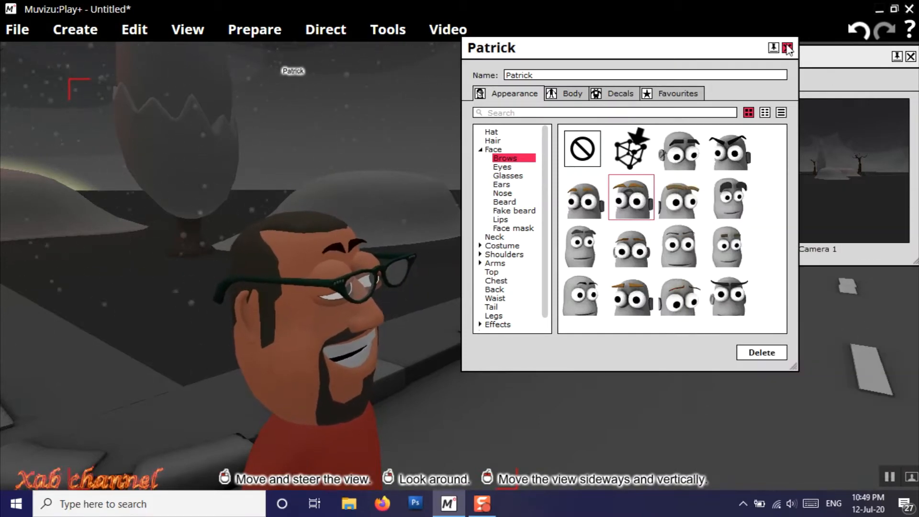
pyautogui.click(788, 47)
# View the whole character from farther back, using Move to on him to reframe the scene
pyautogui.moveTo(450, 161); pyautogui.dragTo(376, 228)
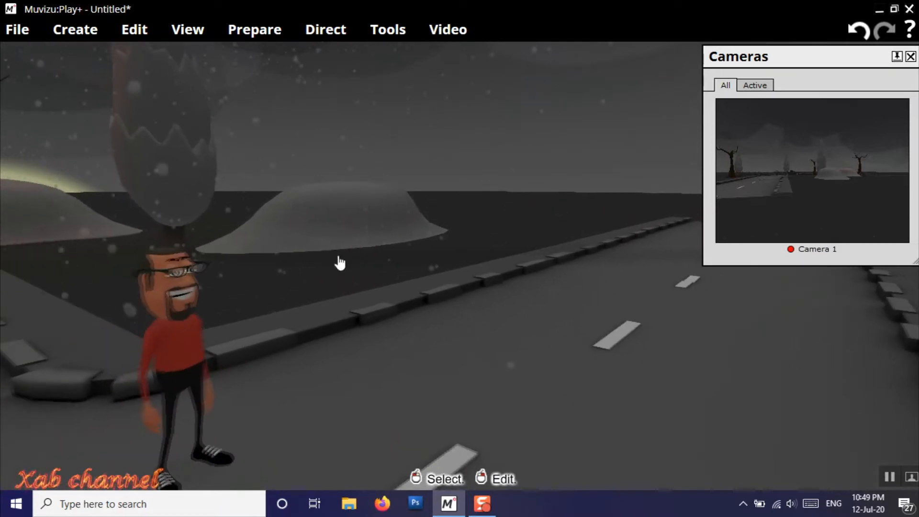
pyautogui.moveTo(260, 308); pyautogui.dragTo(251, 313)
pyautogui.rightClick(252, 313)
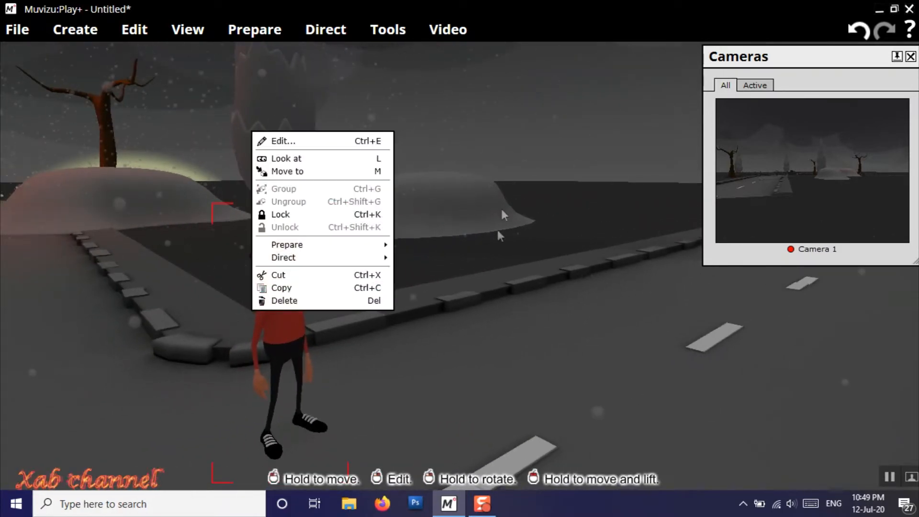
pyautogui.click(288, 172)
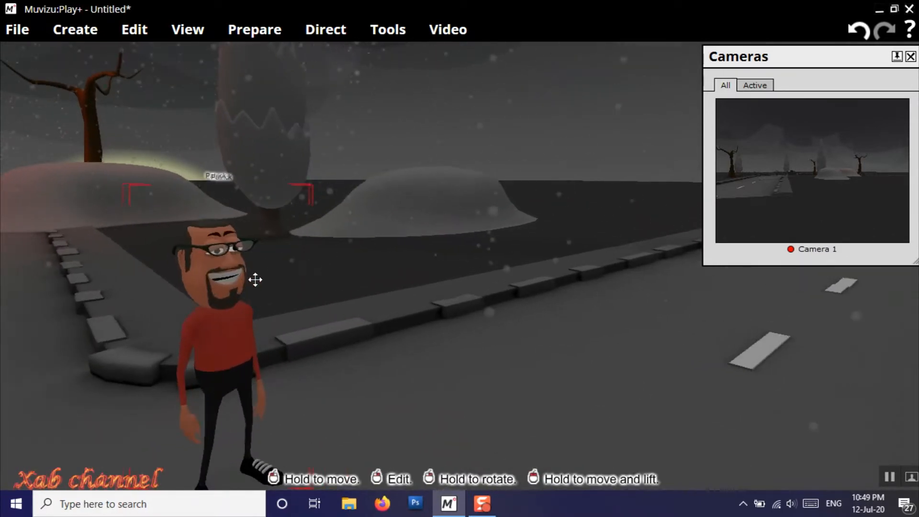
pyautogui.press('Left')
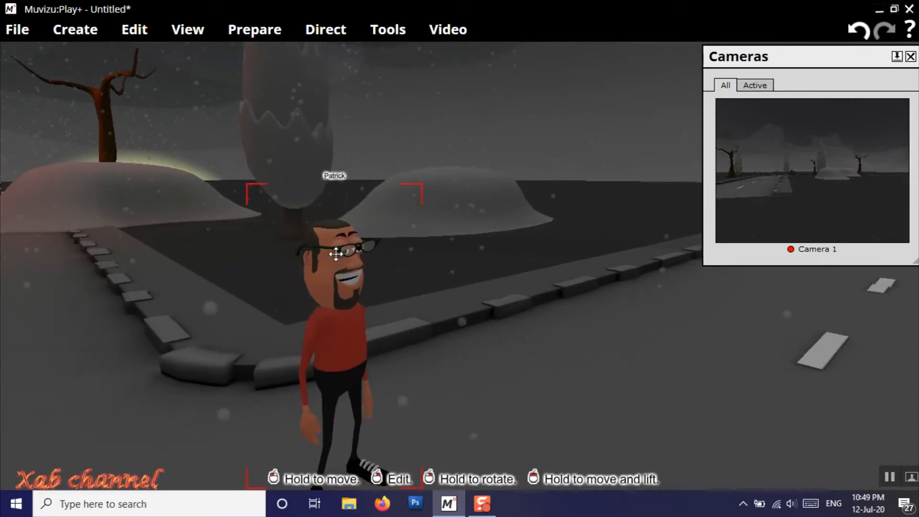
# Set the colour of the character's crew cut hair to black, hex 000000, and close his settings
pyautogui.doubleClick(335, 255)
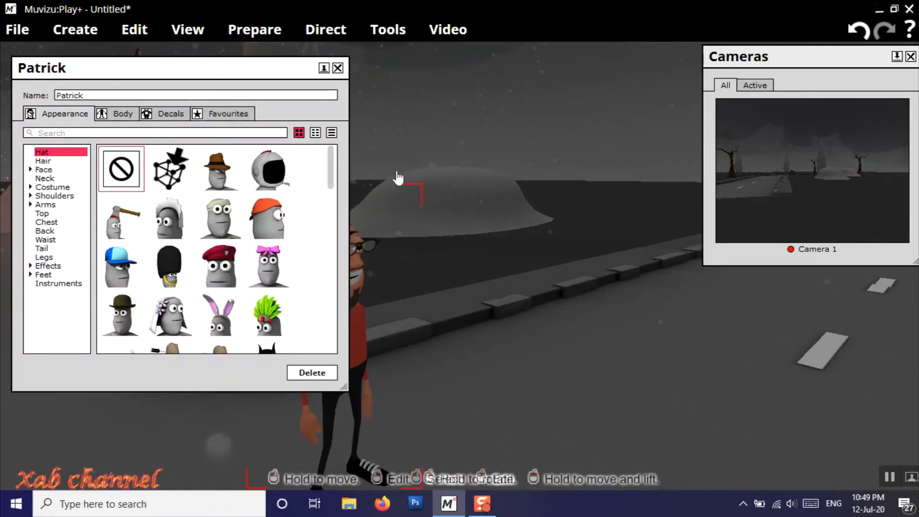
pyautogui.moveTo(276, 75); pyautogui.dragTo(813, 105)
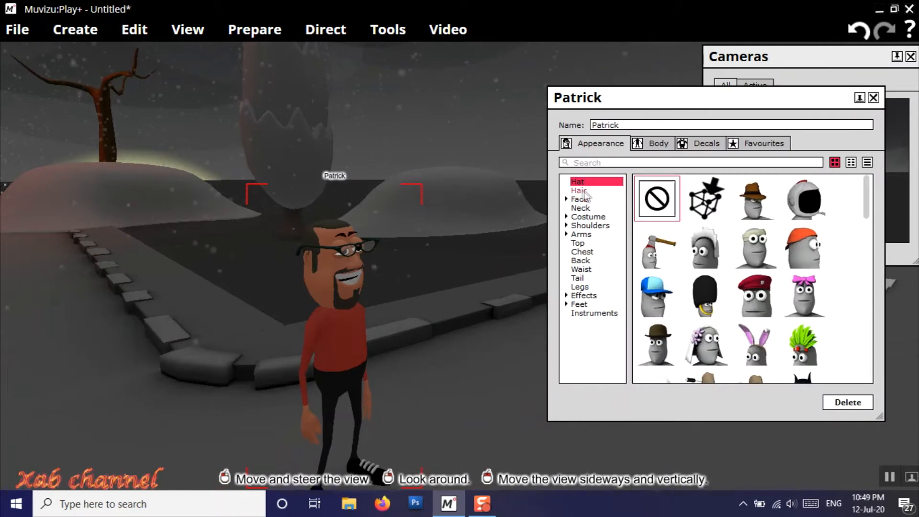
pyautogui.click(581, 191)
pyautogui.scroll(-1, 687, 355)
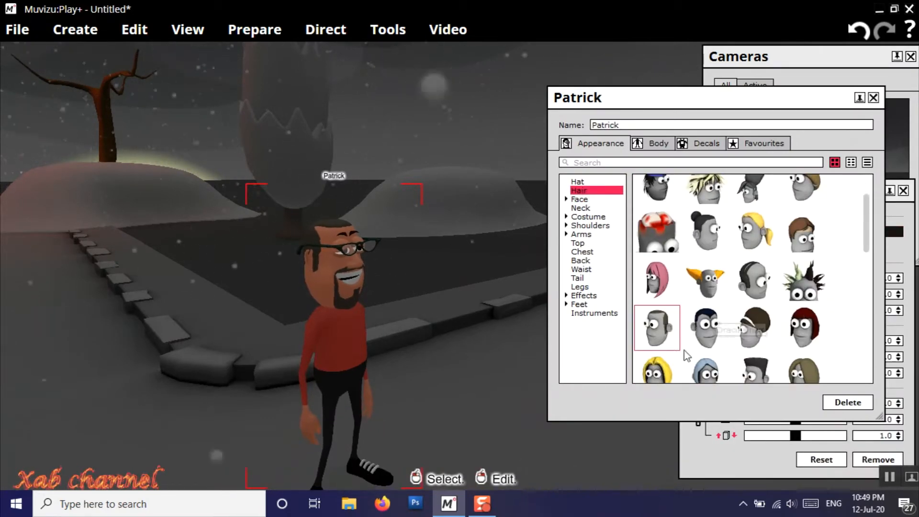
pyautogui.click(766, 469)
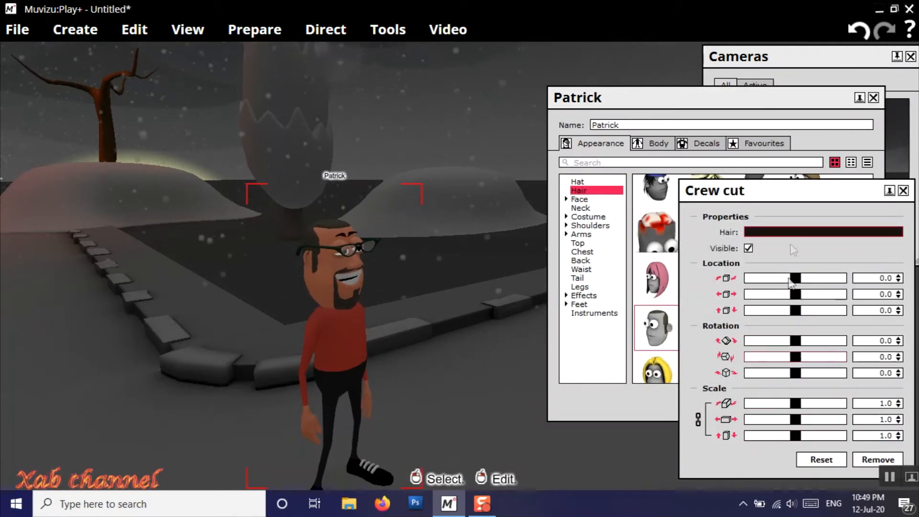
pyautogui.click(795, 234)
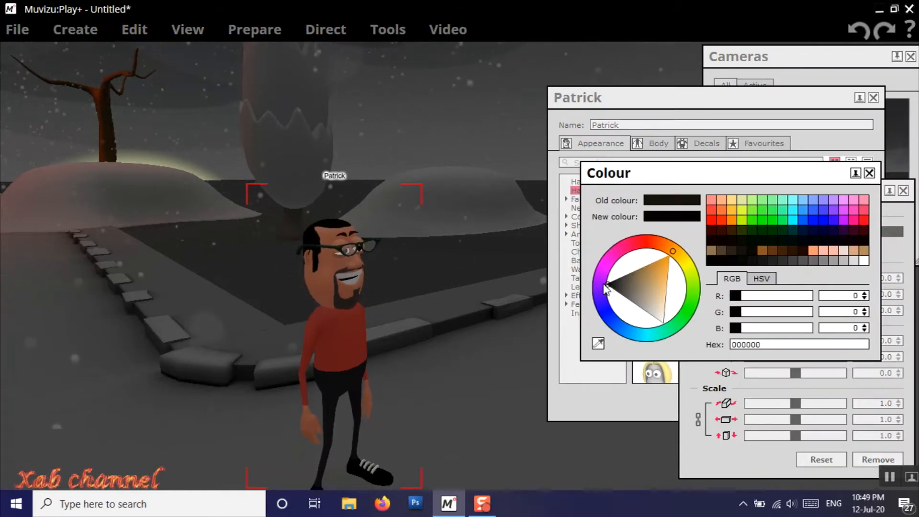
pyautogui.click(870, 173)
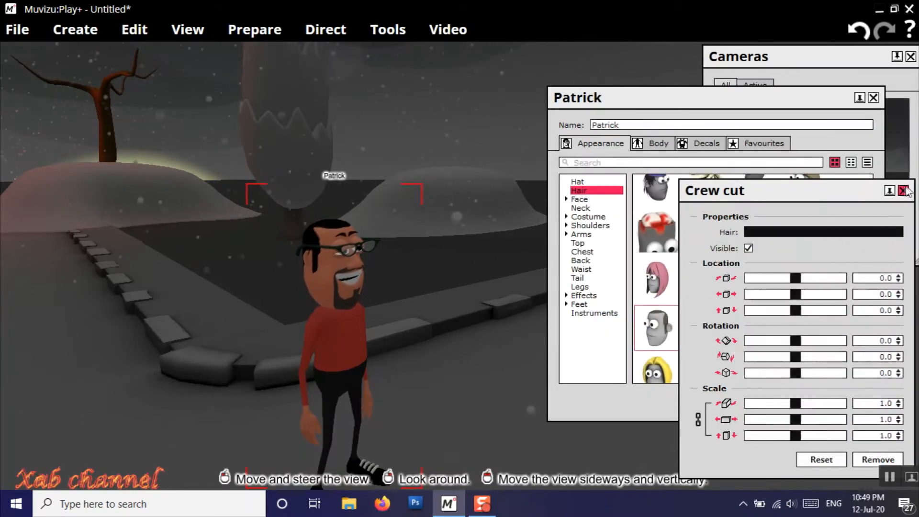
pyautogui.click(884, 150)
pyautogui.click(874, 98)
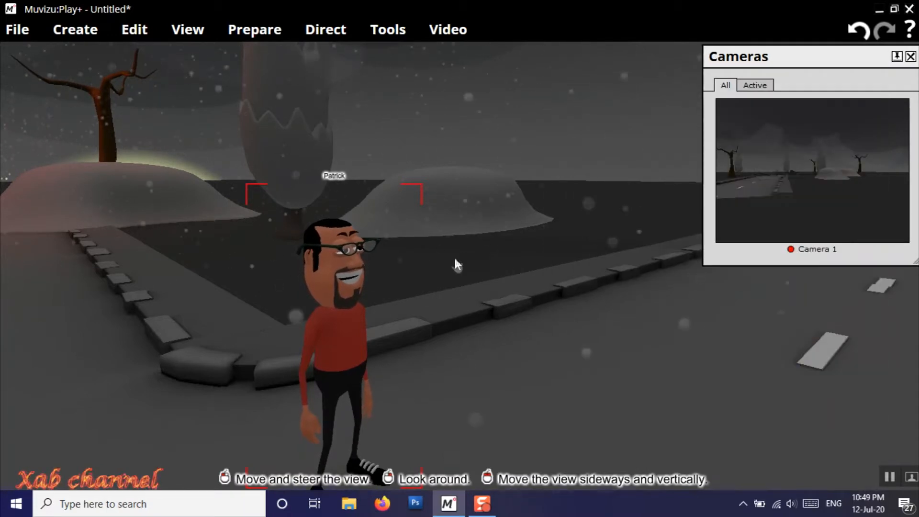
# Rename the character Dr B, save him to the favourites and close his settings
pyautogui.moveTo(446, 260); pyautogui.dragTo(447, 262, button='middle')
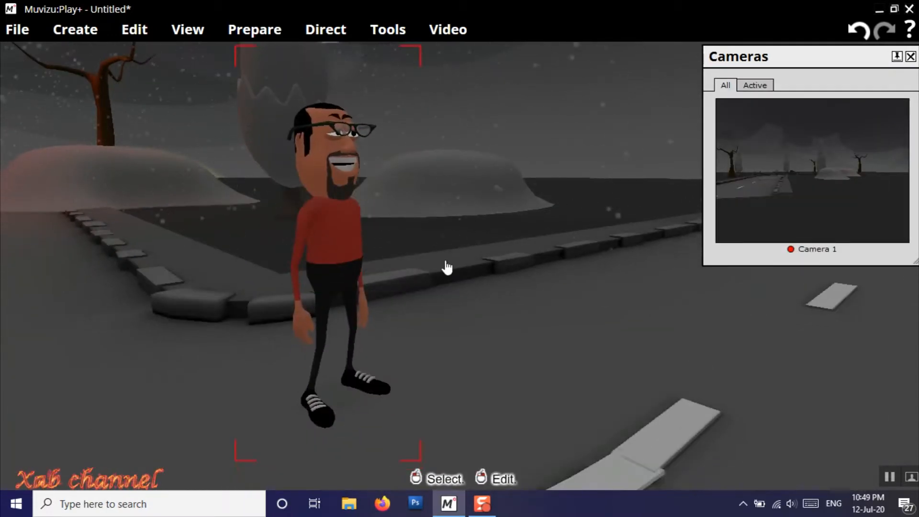
pyautogui.scroll(2, 446, 267)
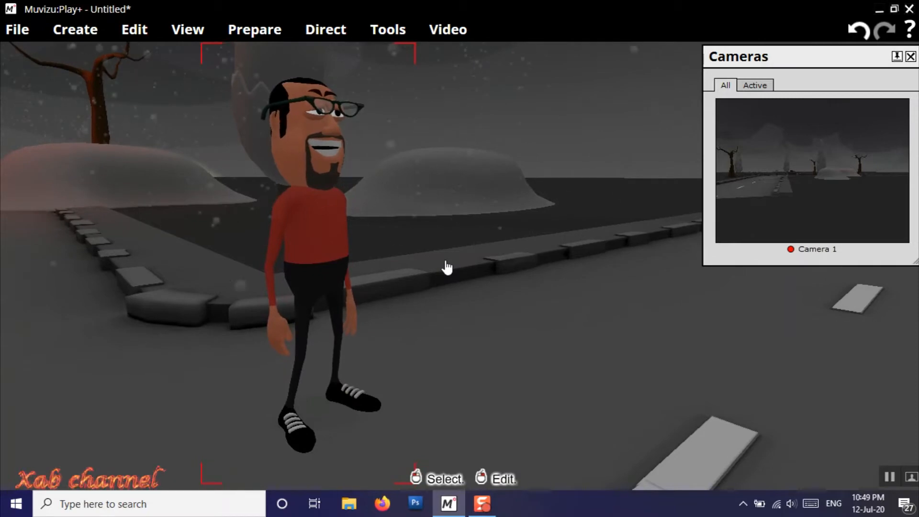
pyautogui.click(346, 221)
pyautogui.doubleClick(314, 217)
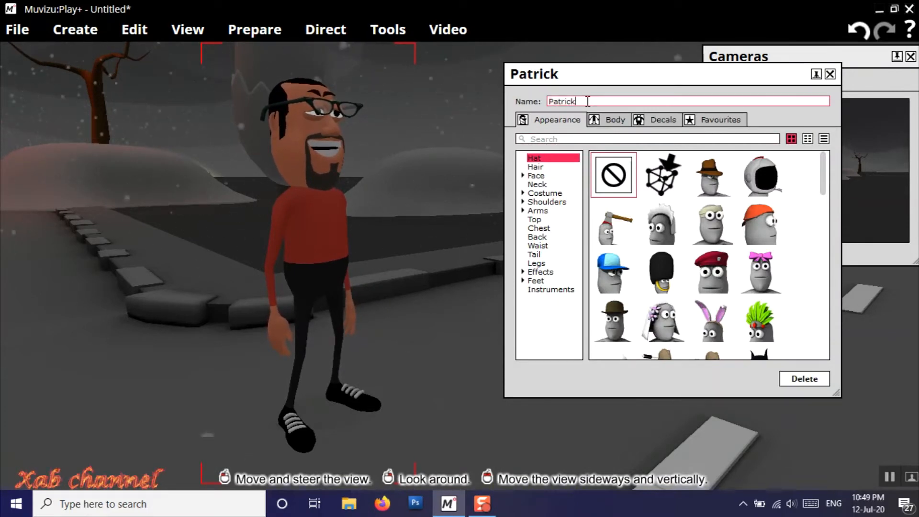
pyautogui.click(712, 121)
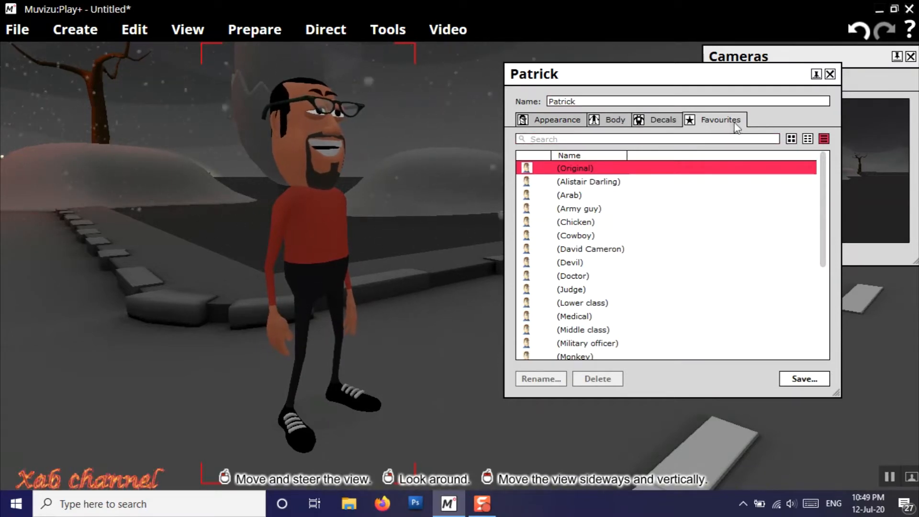
pyautogui.click(591, 102)
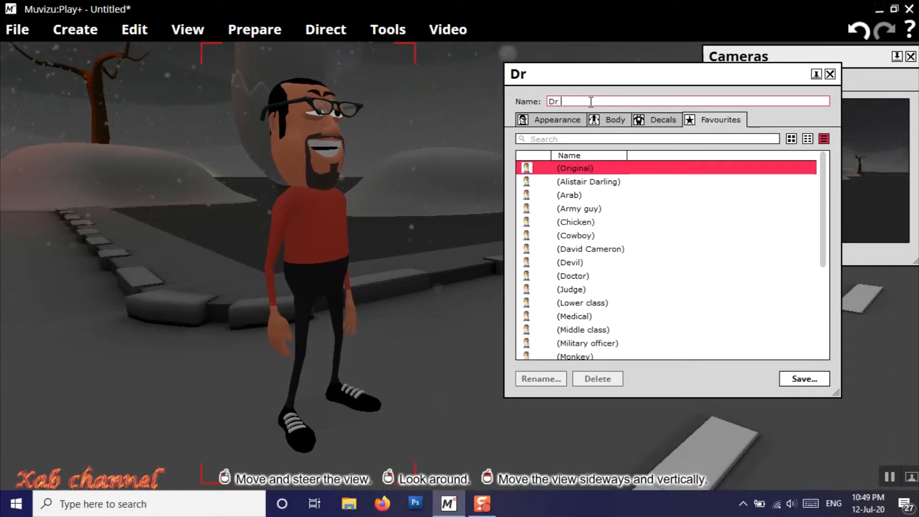
pyautogui.click(809, 380)
pyautogui.click(466, 291)
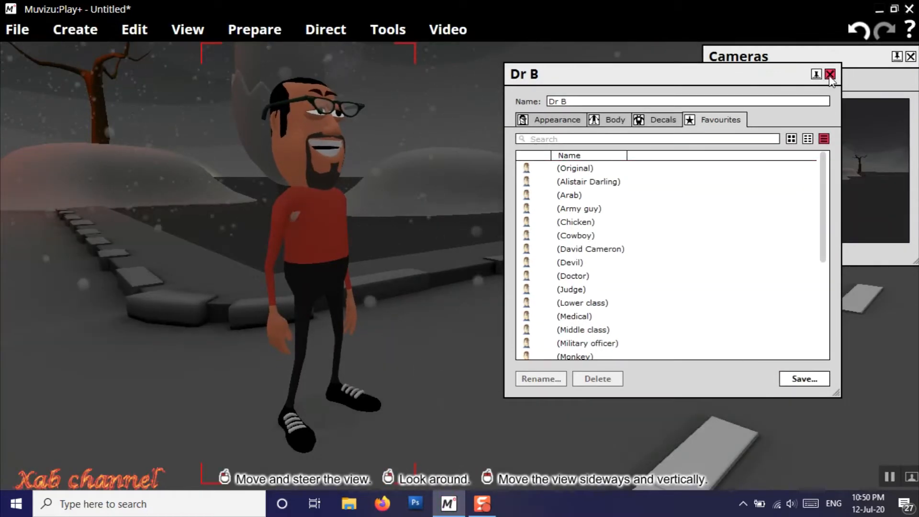
pyautogui.click(831, 75)
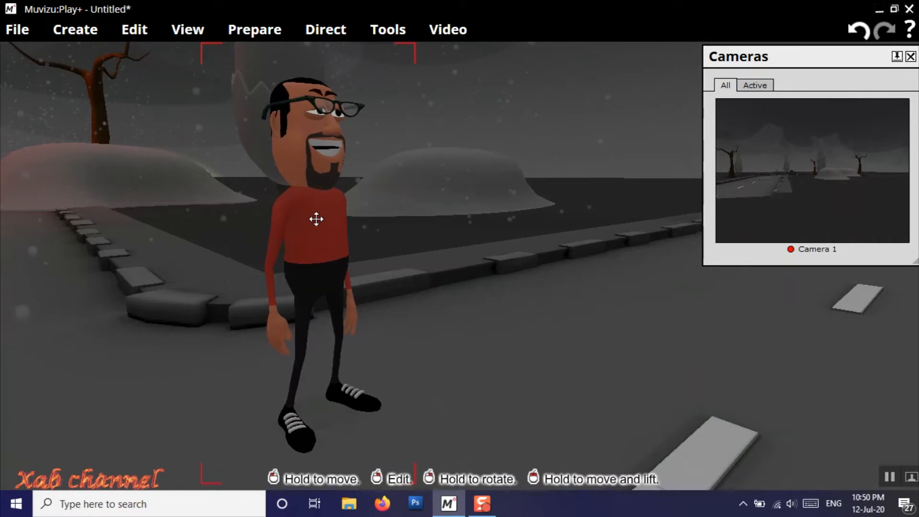
# Delete the customised character from the road scene
pyautogui.press('Delete')
pyautogui.scroll(-2, 374, 227)
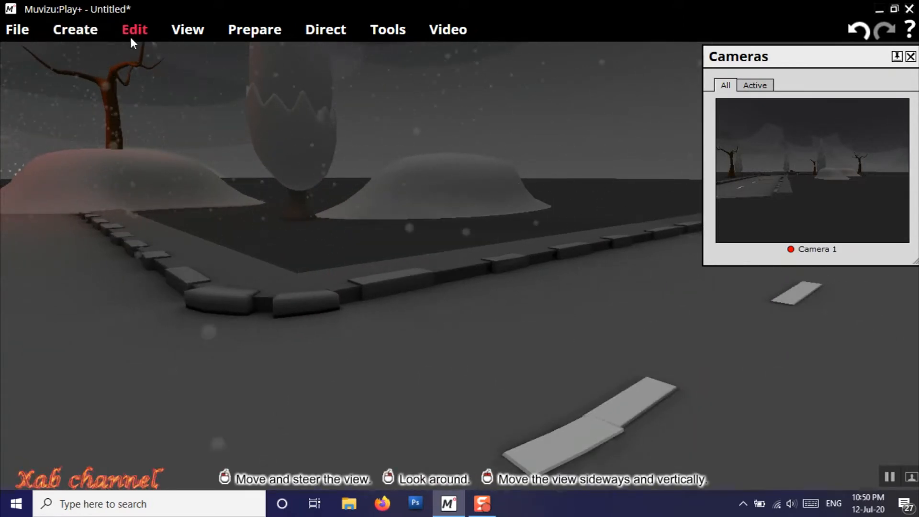
# Create the saved Dr B character in the road scene from the favourites
pyautogui.click(75, 30)
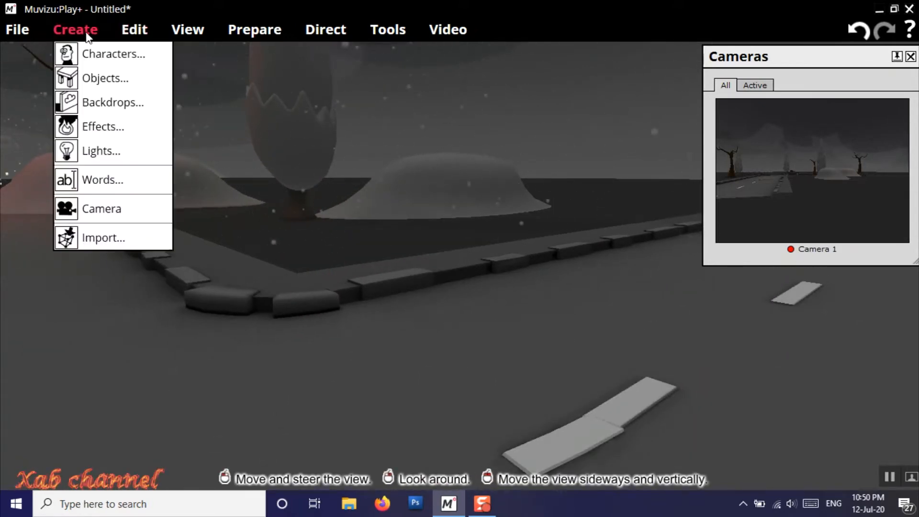
pyautogui.click(100, 56)
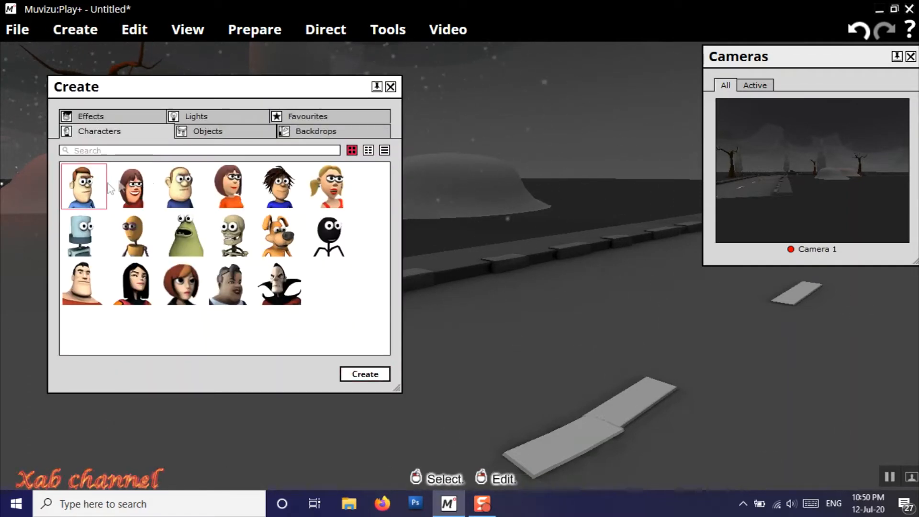
pyautogui.moveTo(191, 88); pyautogui.dragTo(692, 85)
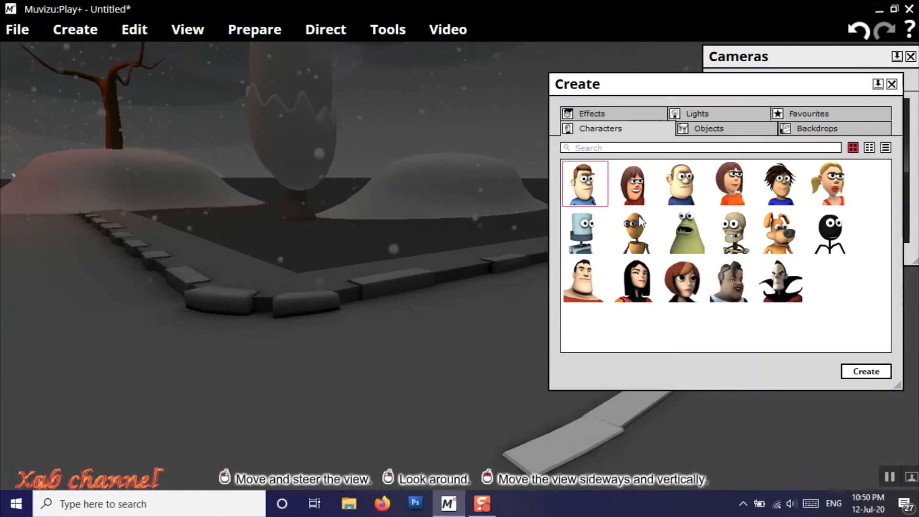
pyautogui.moveTo(717, 84); pyautogui.dragTo(681, 82)
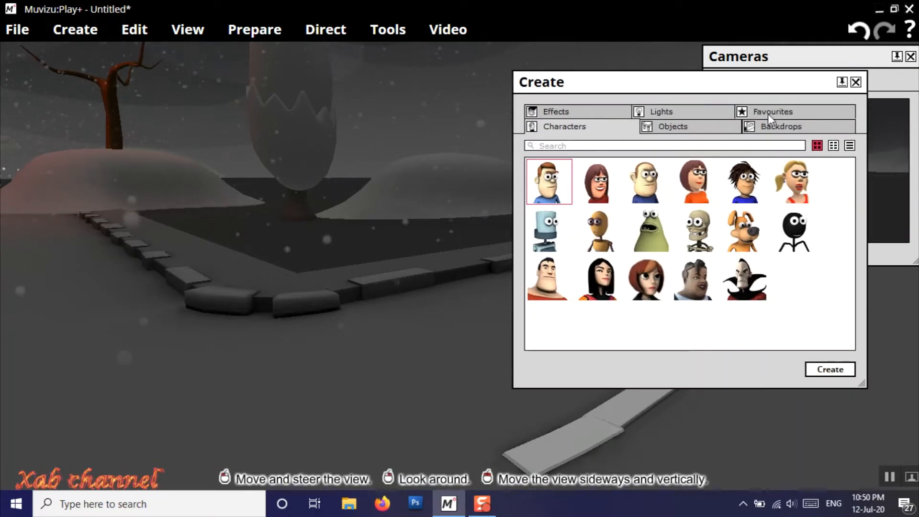
pyautogui.click(791, 113)
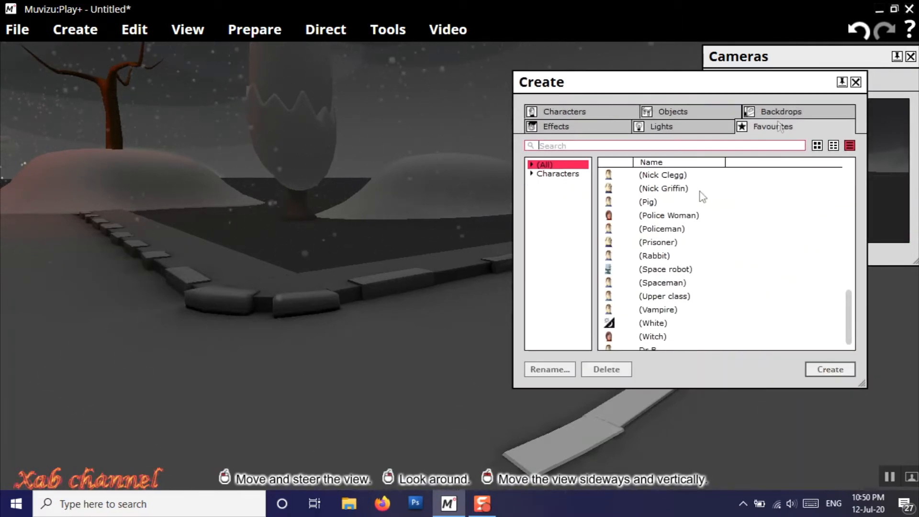
pyautogui.scroll(-1, 678, 315)
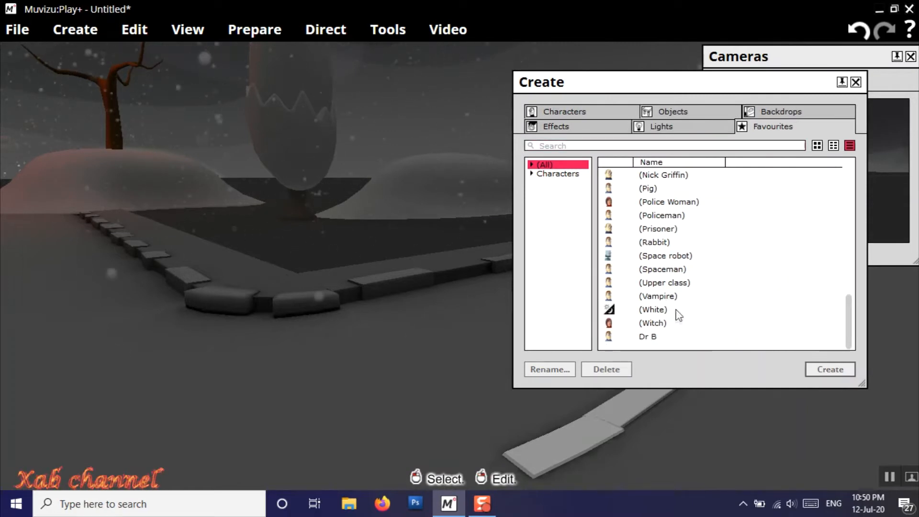
pyautogui.click(642, 338)
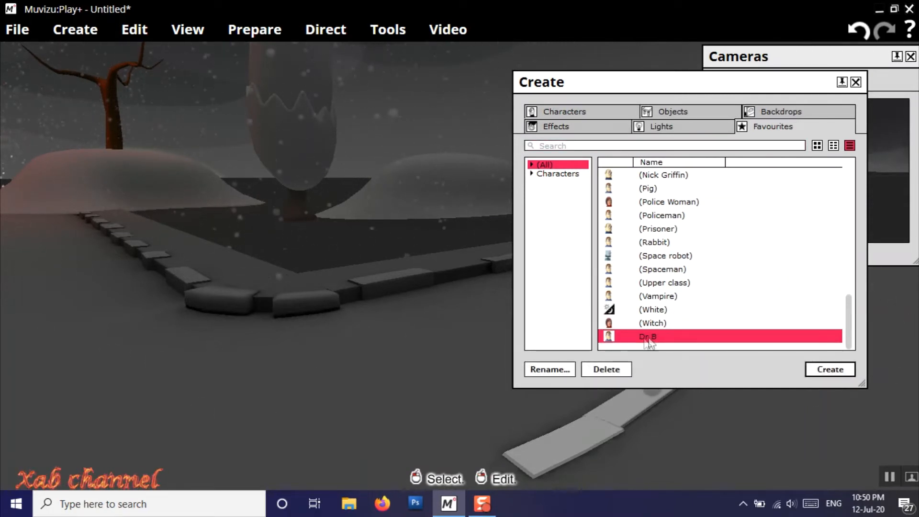
pyautogui.click(817, 374)
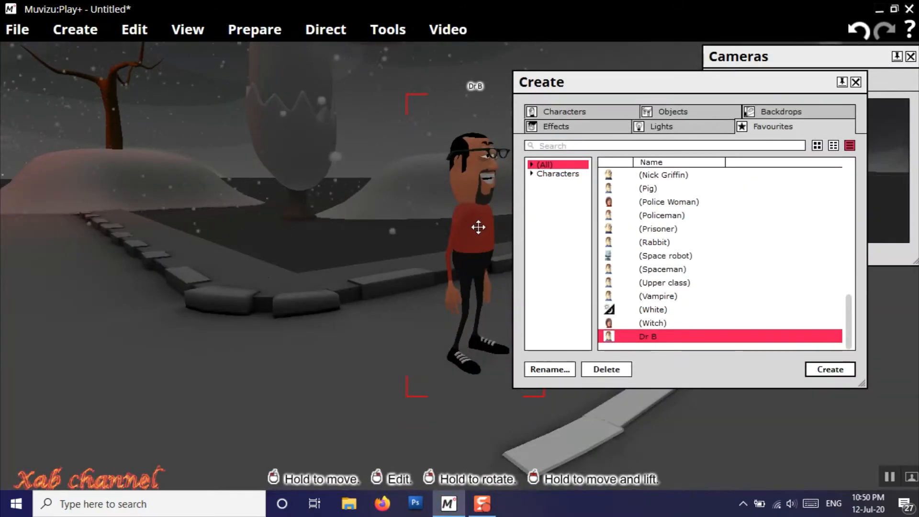
# Move Dr B to the kerb corner in front of the snow-covered tree, close the library and delete him
pyautogui.moveTo(479, 227); pyautogui.dragTo(244, 228)
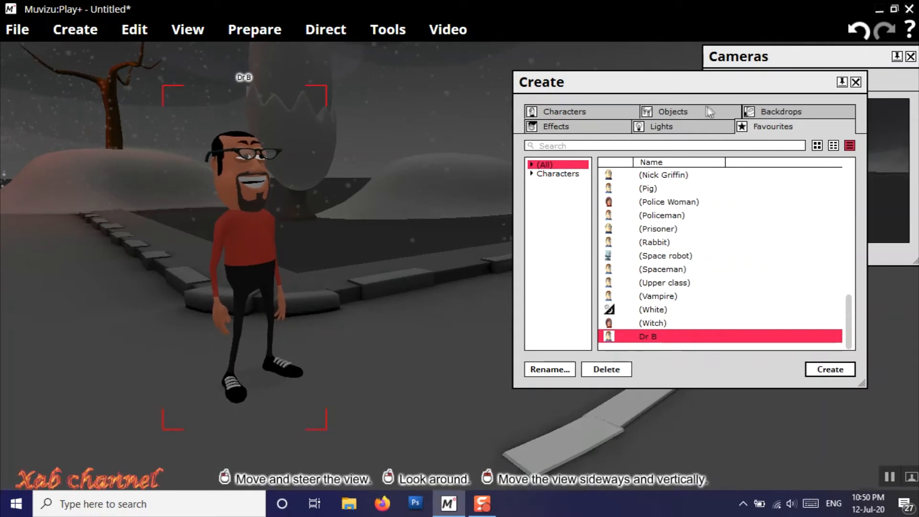
pyautogui.moveTo(701, 85); pyautogui.dragTo(611, 96)
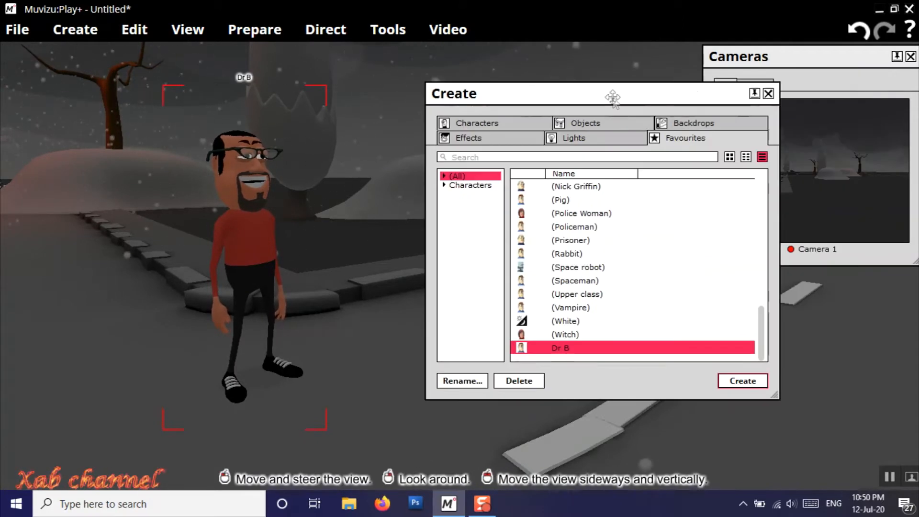
pyautogui.click(768, 95)
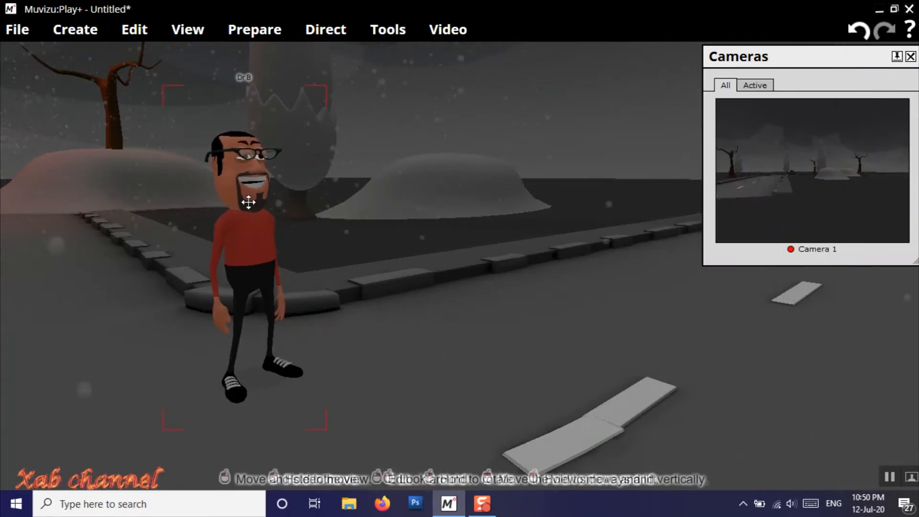
pyautogui.press('Delete')
# Create the red-haired woman from the third row of the character library and place her near the kerb corner
pyautogui.click(76, 29)
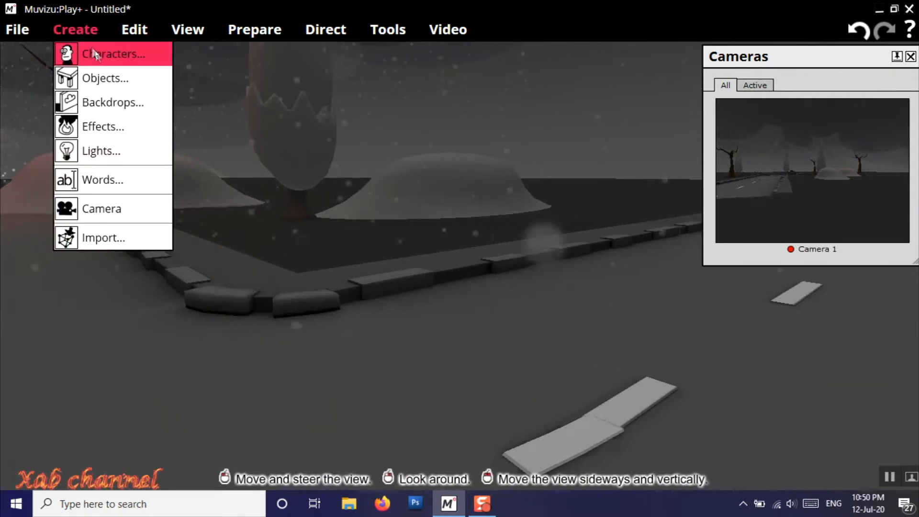
pyautogui.click(92, 53)
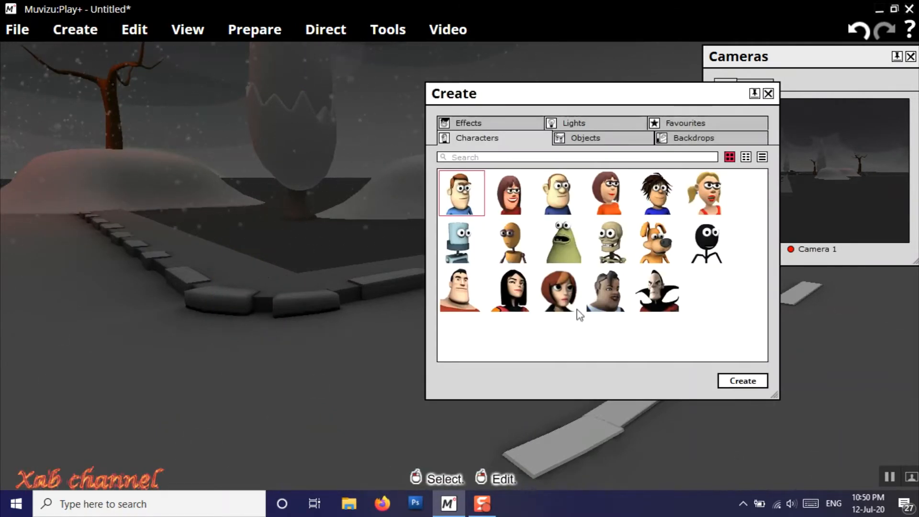
pyautogui.click(566, 302)
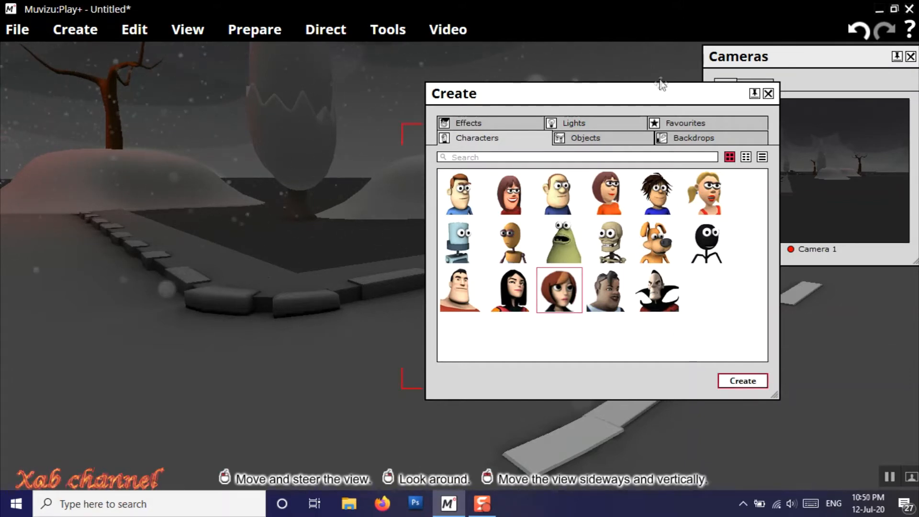
pyautogui.click(770, 96)
pyautogui.moveTo(471, 249); pyautogui.dragTo(175, 252)
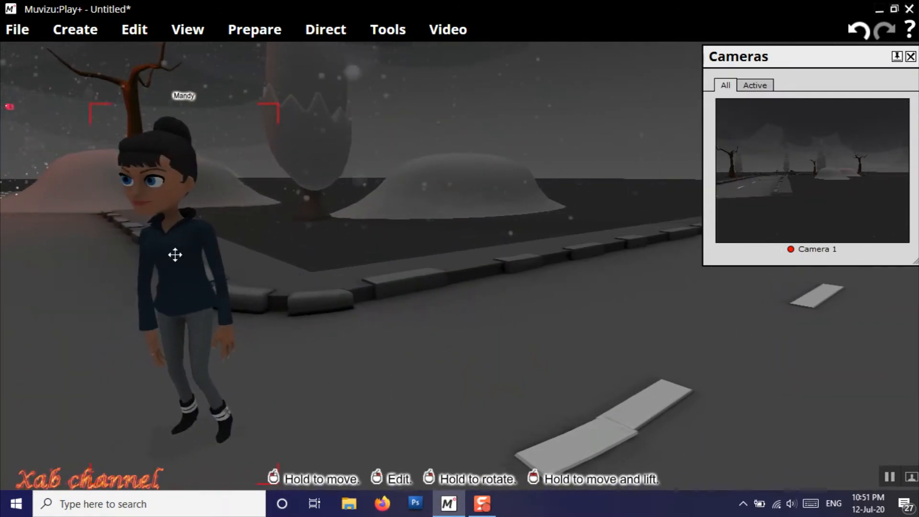
# Give Mandy the dark blue Straight hairstyle and set its linked scale to 0.9
pyautogui.doubleClick(174, 252)
pyautogui.moveTo(209, 69); pyautogui.dragTo(667, 78)
pyautogui.click(727, 180)
pyautogui.click(677, 180)
pyautogui.click(635, 231)
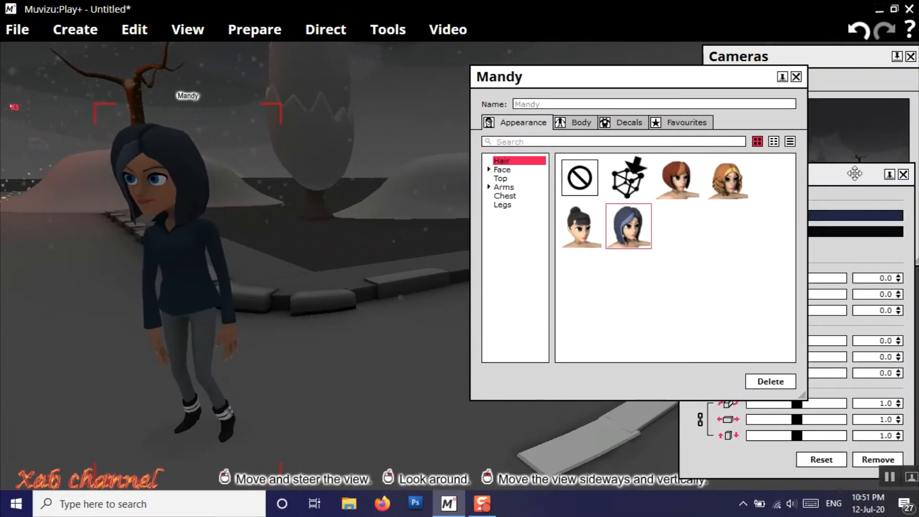
pyautogui.click(798, 420)
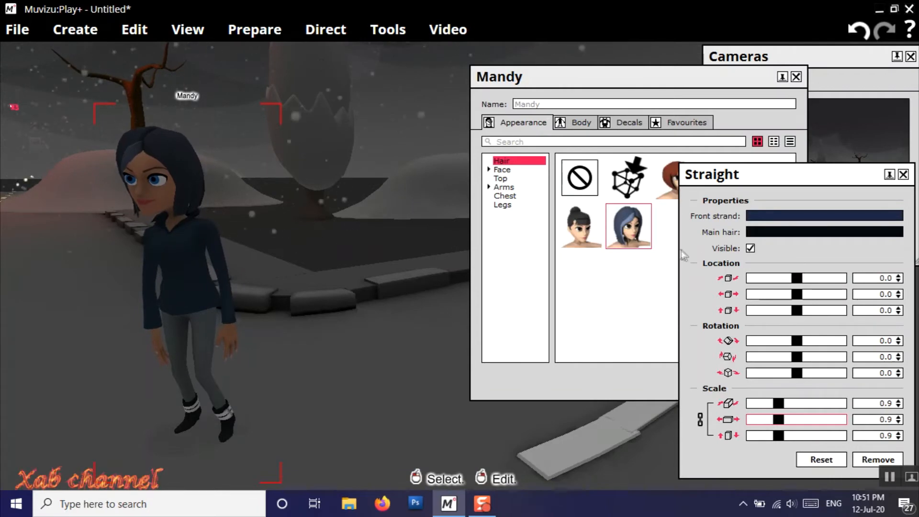
# Darken the front strand of Mandy's straight hair to near black
pyautogui.click(788, 216)
pyautogui.moveTo(688, 326)
pyautogui.mouseDown()
pyautogui.moveTo(724, 284)
pyautogui.moveTo(691, 327)
pyautogui.moveTo(700, 328)
pyautogui.mouseUp()
pyautogui.click(669, 281)
# Apply the second face in Mandy's eyebrow position options and set her eyebrow shape to None
pyautogui.click(501, 170)
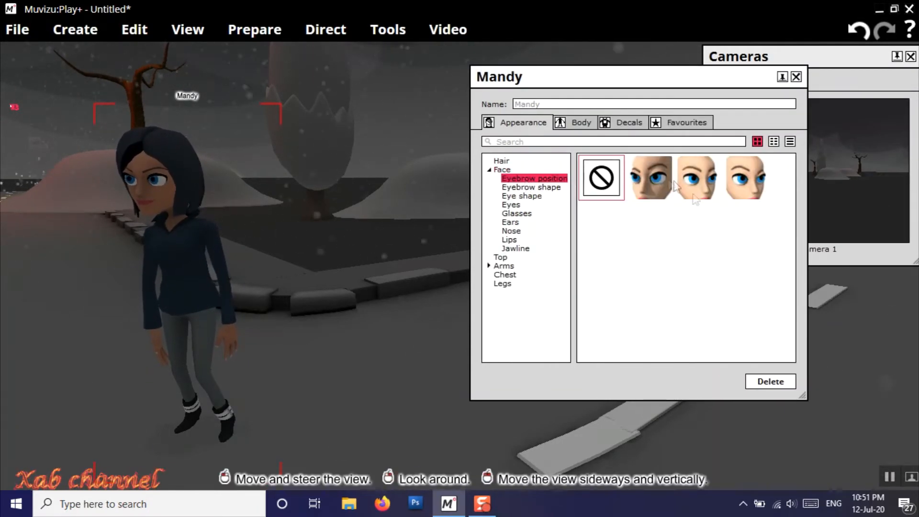
pyautogui.click(701, 179)
pyautogui.click(533, 188)
pyautogui.click(651, 182)
pyautogui.click(607, 184)
# Go through Mandy's remaining face options and give her the long nose shape shown in the second row
pyautogui.click(536, 196)
pyautogui.click(514, 206)
pyautogui.click(522, 215)
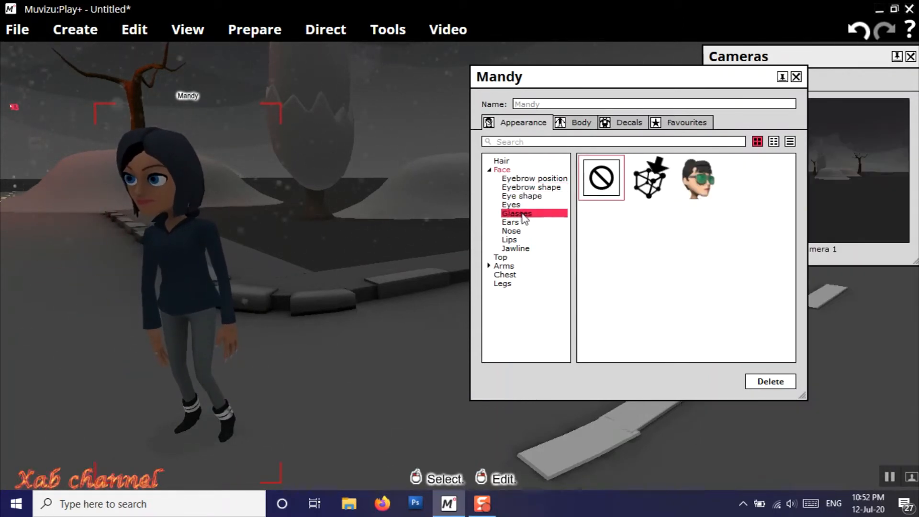
pyautogui.click(516, 224)
pyautogui.click(516, 231)
pyautogui.click(604, 227)
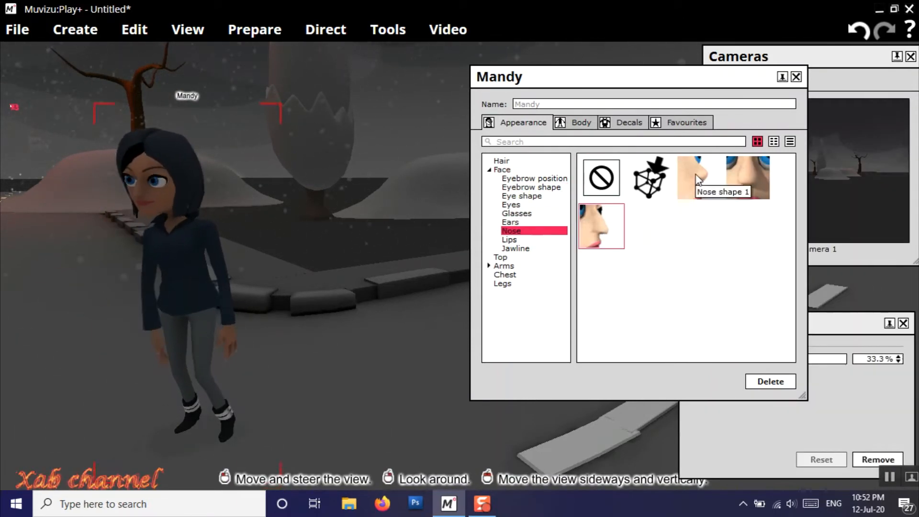
pyautogui.click(513, 240)
pyautogui.click(515, 248)
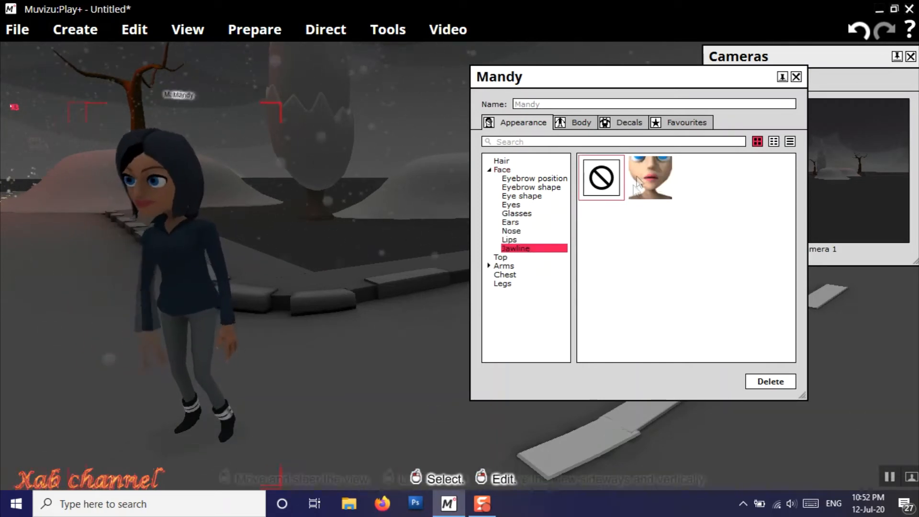
# Dress Mandy in the yellow sleeveless top and the dark knee-length skirt
pyautogui.click(501, 257)
pyautogui.click(698, 225)
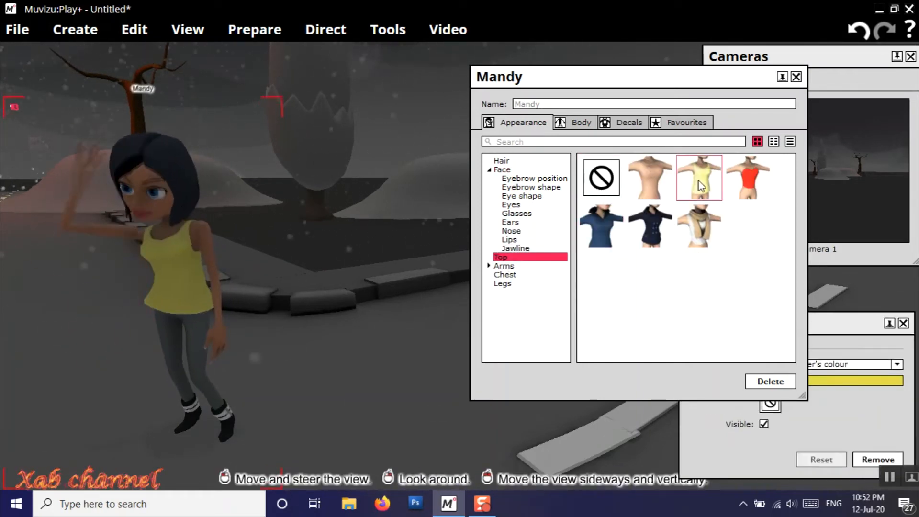
pyautogui.click(510, 285)
pyautogui.click(743, 172)
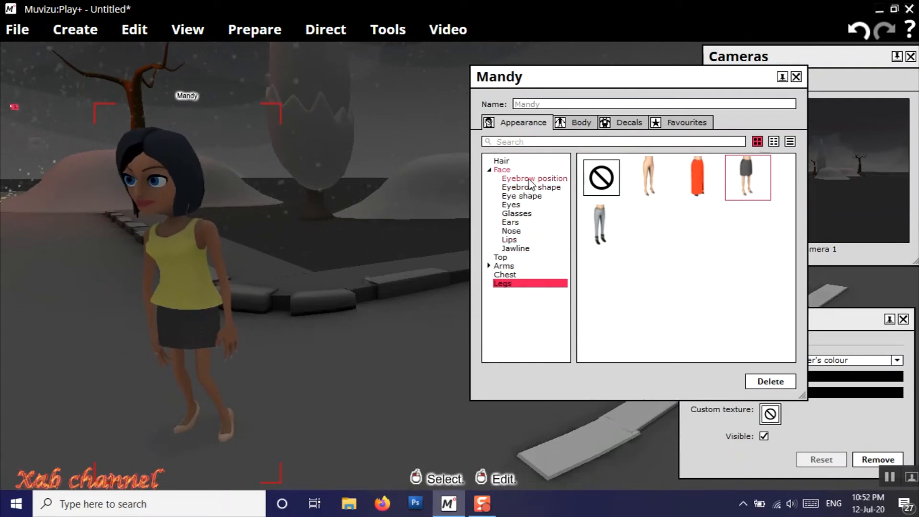
# Review Mandy's glasses, eyes, nose and eyebrow options and close her settings
pyautogui.click(517, 214)
pyautogui.click(511, 204)
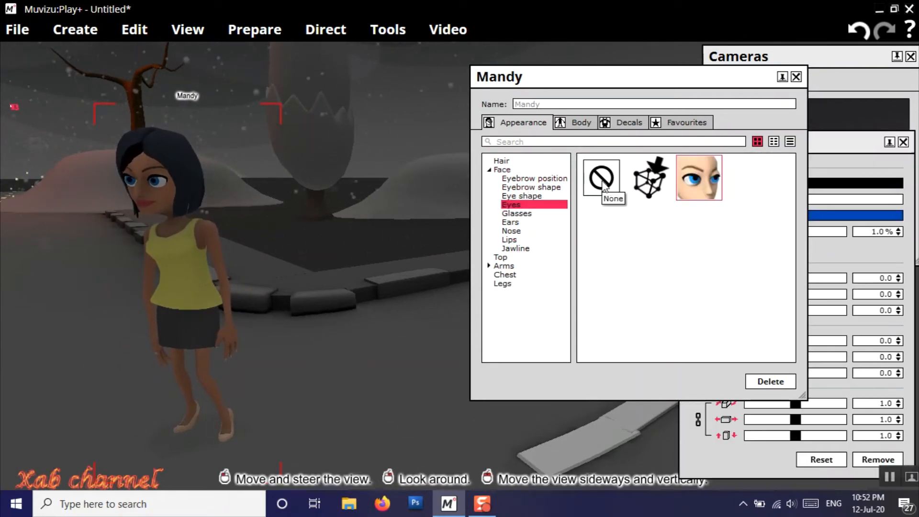
pyautogui.click(511, 230)
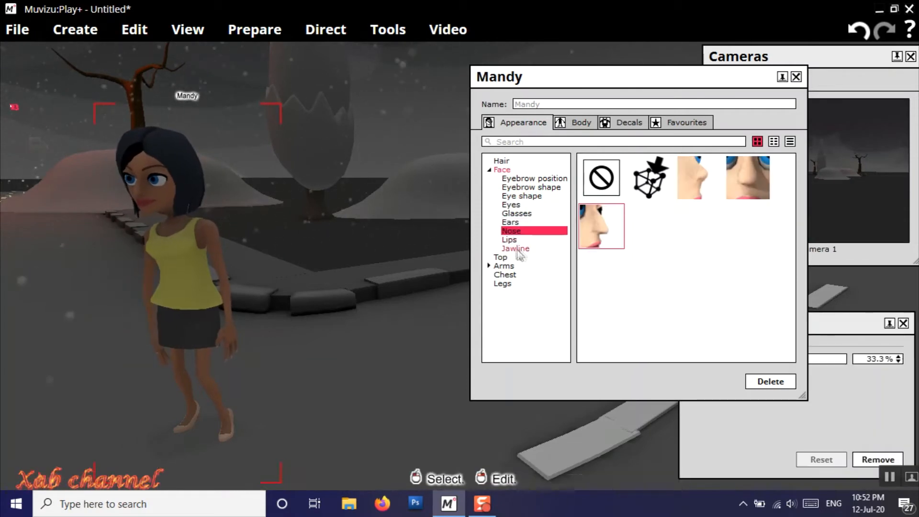
pyautogui.click(521, 214)
pyautogui.click(520, 205)
pyautogui.click(521, 187)
pyautogui.click(528, 179)
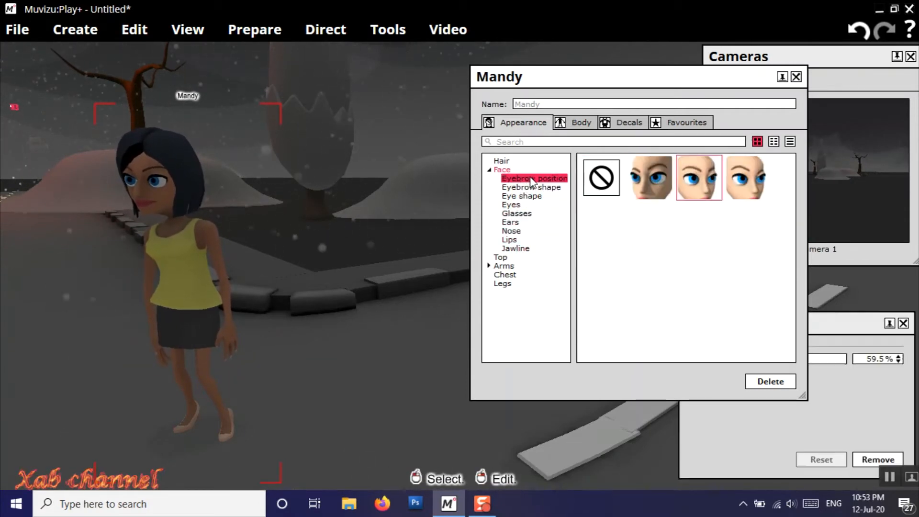
pyautogui.click(796, 77)
pyautogui.click(253, 286)
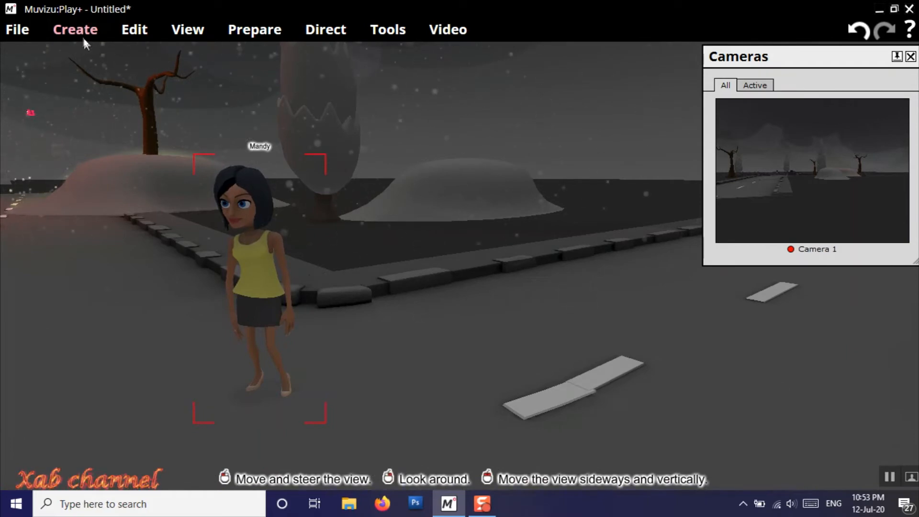
# Rename Mandy as Nkauj ntxawm, save her to the favourites and close her settings
pyautogui.rightClick(254, 256)
pyautogui.moveTo(247, 76); pyautogui.dragTo(710, 69)
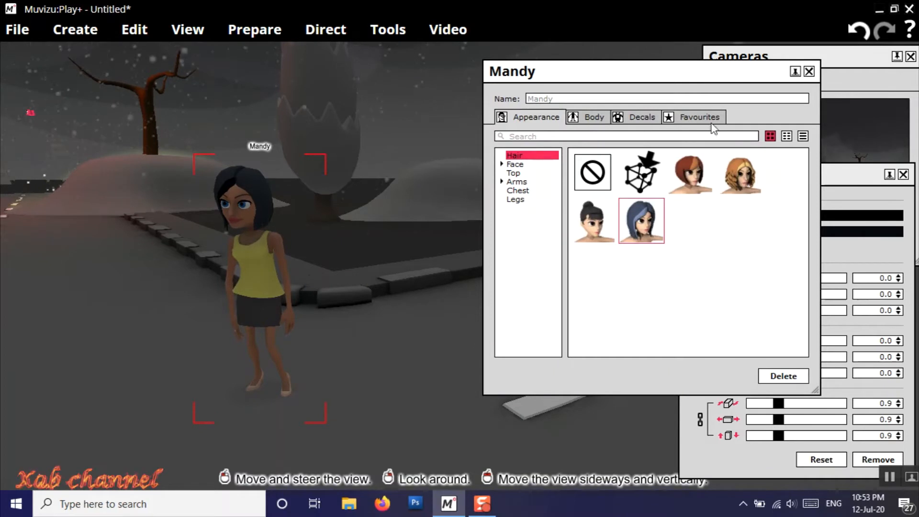
pyautogui.click(693, 120)
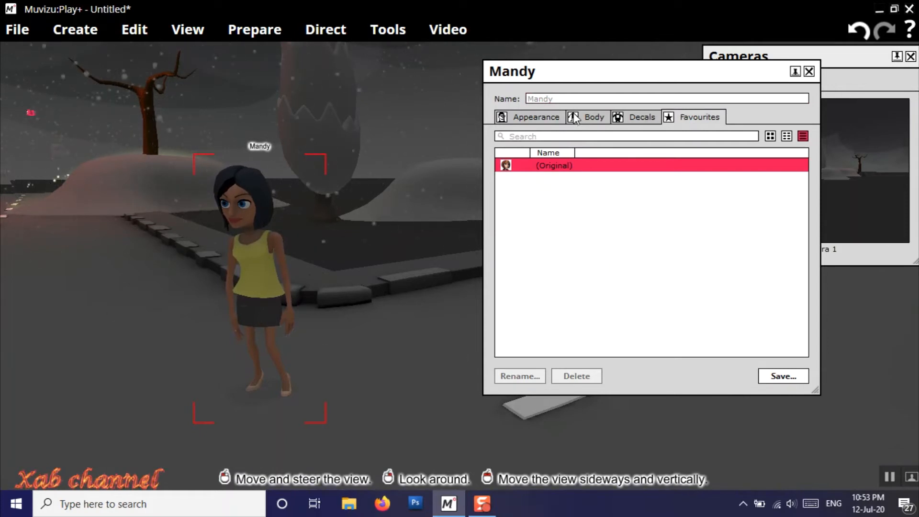
pyautogui.click(573, 99)
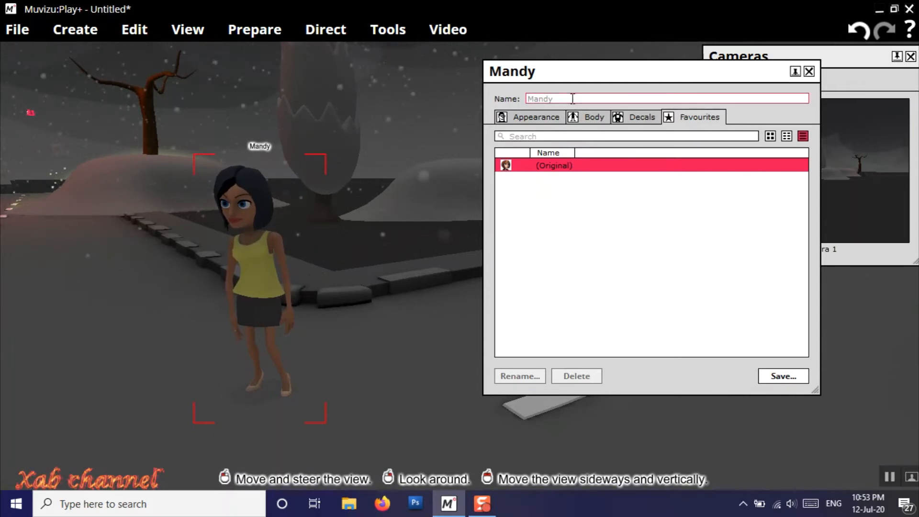
pyautogui.write('Nkauj ntxawm')
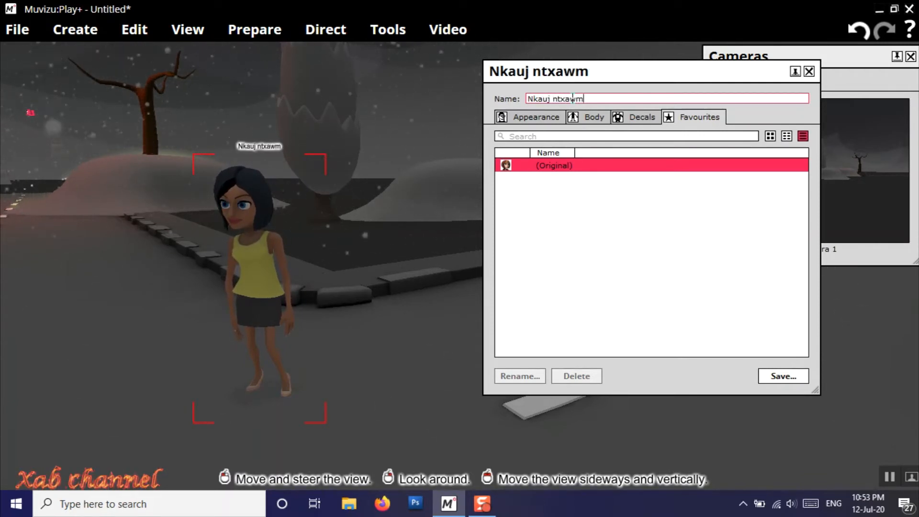
pyautogui.click(783, 377)
pyautogui.click(475, 295)
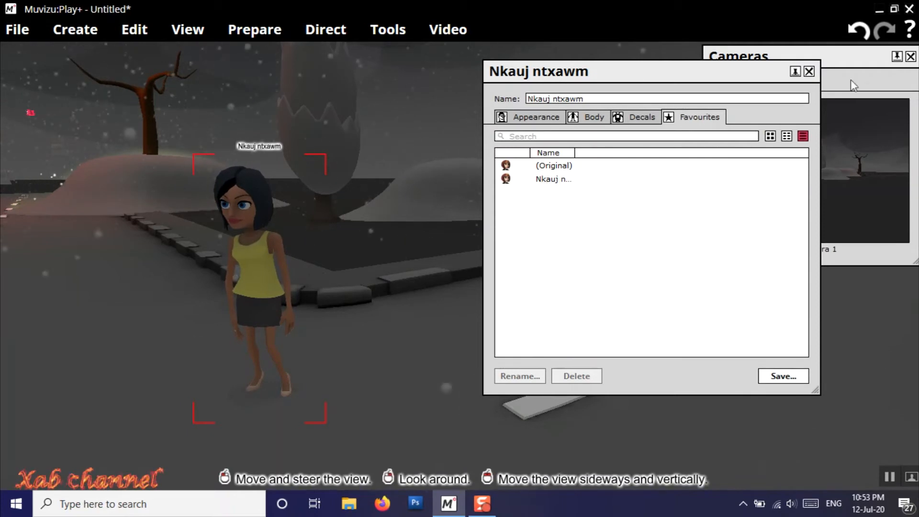
pyautogui.click(809, 72)
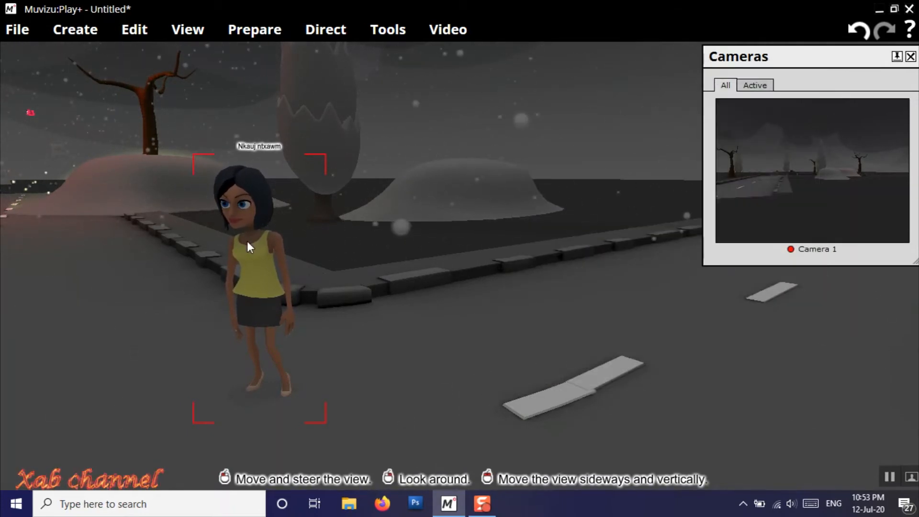
# Delete the Nkauj ntxawm character from the road scene
pyautogui.press('Delete')
pyautogui.moveTo(513, 156); pyautogui.dragTo(452, 195)
pyautogui.moveTo(295, 220); pyautogui.dragTo(411, 241, button='middle')
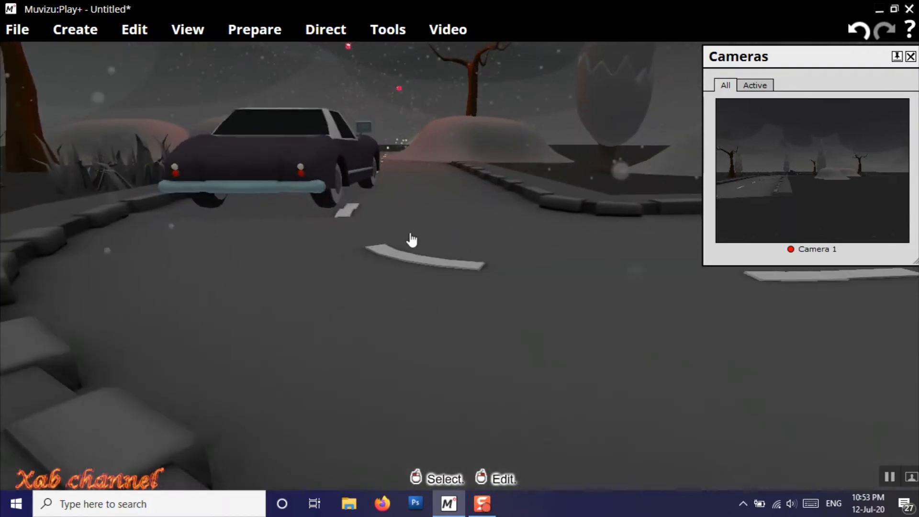
pyautogui.press('Right')
pyautogui.press('Up')
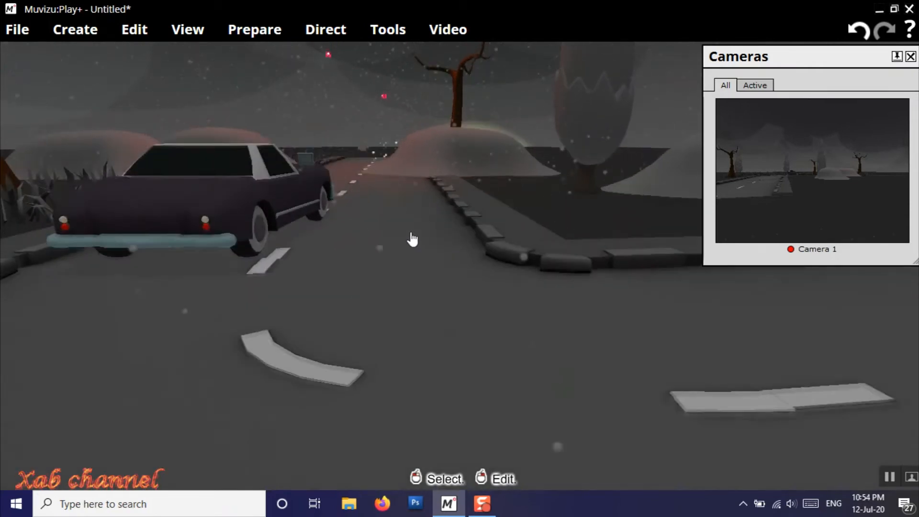
# Add the saved Dr B character from the favourites and place him on the open road, well away from the parked car
pyautogui.press('Up')
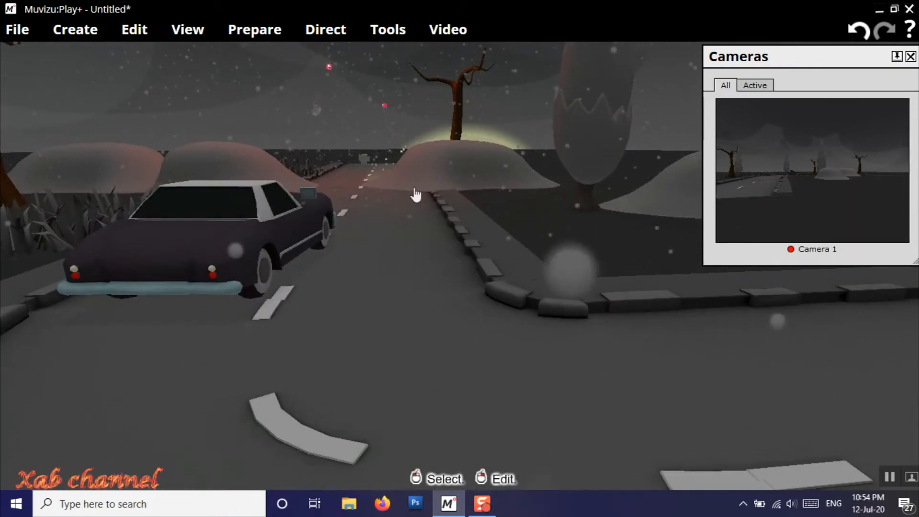
pyautogui.click(76, 30)
pyautogui.click(109, 53)
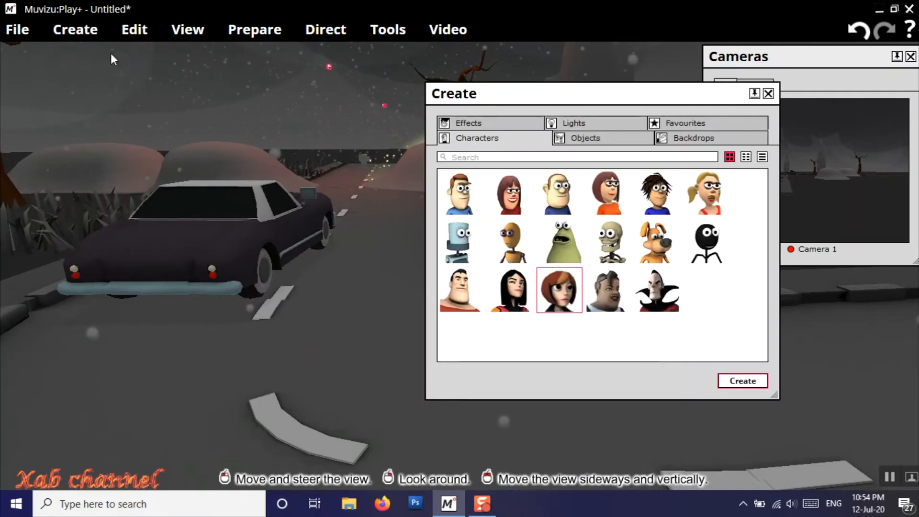
pyautogui.click(682, 123)
pyautogui.scroll(-1, 627, 309)
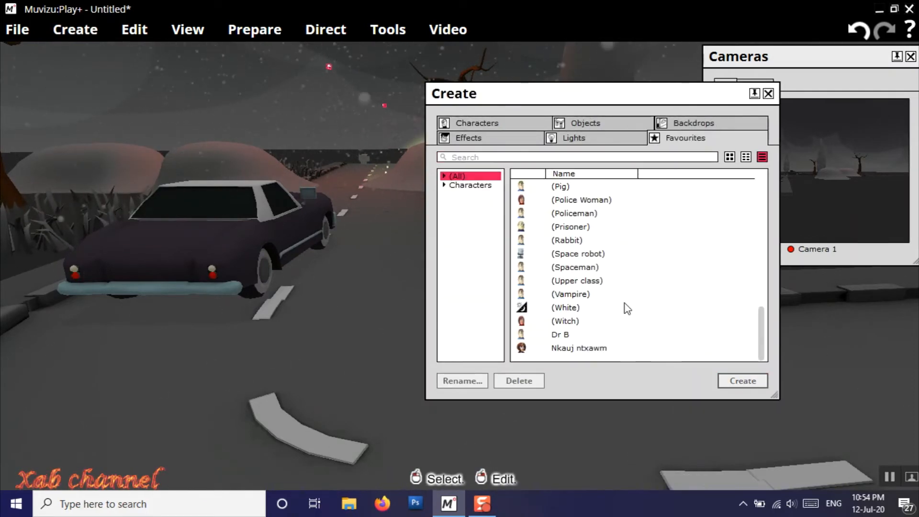
pyautogui.click(572, 335)
pyautogui.click(747, 380)
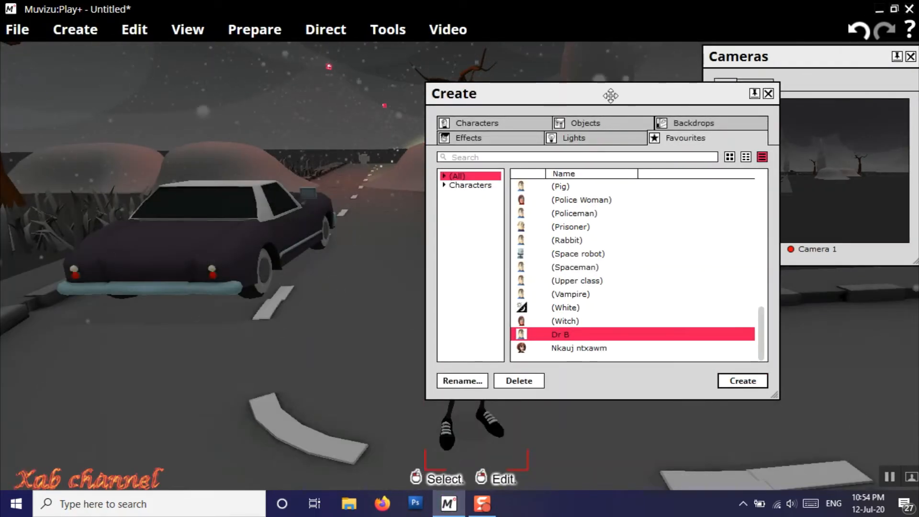
pyautogui.moveTo(611, 96); pyautogui.dragTo(266, 135)
pyautogui.moveTo(472, 307); pyautogui.dragTo(641, 306)
# Add the saved Nkauj ntxawm character from the favourites, place her beside the parked car, and check her settings
pyautogui.click(226, 386)
pyautogui.click(401, 427)
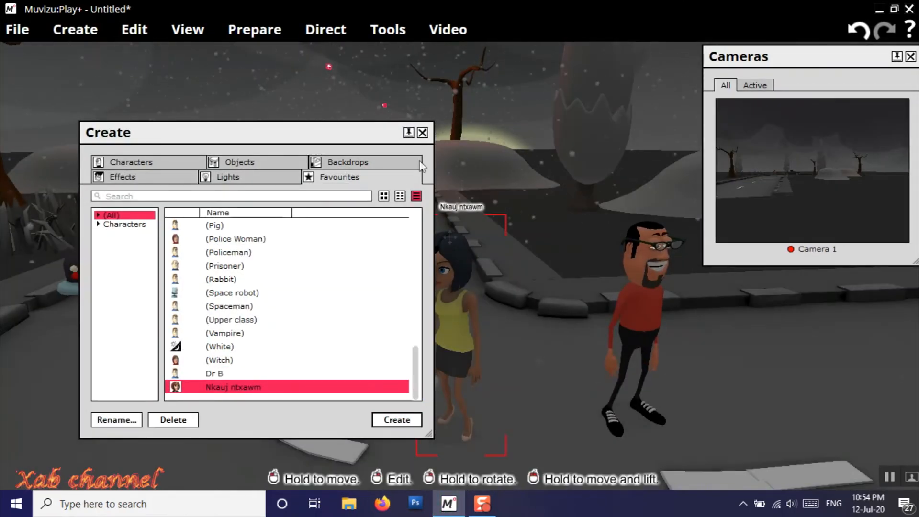
pyautogui.click(422, 133)
pyautogui.moveTo(448, 306); pyautogui.dragTo(378, 304)
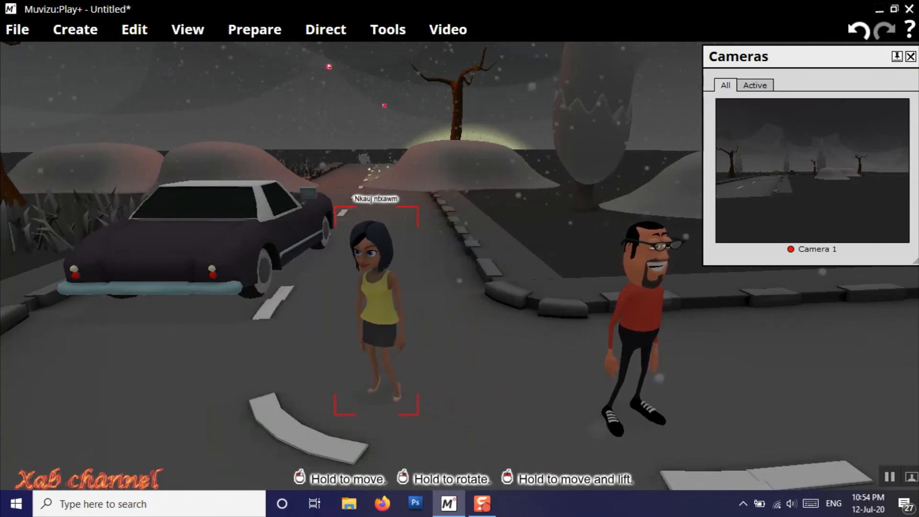
pyautogui.doubleClick(375, 261)
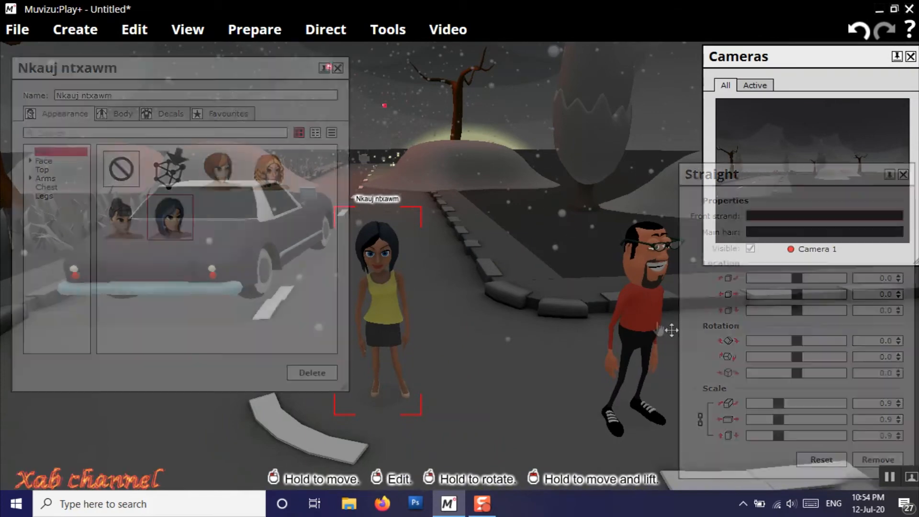
pyautogui.click(338, 68)
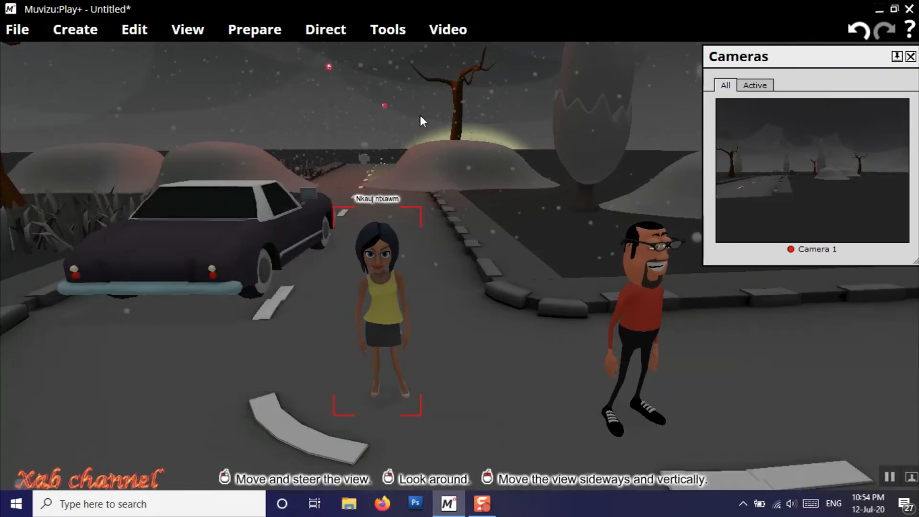
# Move Dr B next to Nkauj ntxawm on the road and turn him to face the view
pyautogui.click(652, 316)
pyautogui.moveTo(644, 310); pyautogui.dragTo(500, 280)
pyautogui.moveTo(504, 277); pyautogui.dragTo(539, 269, button='right')
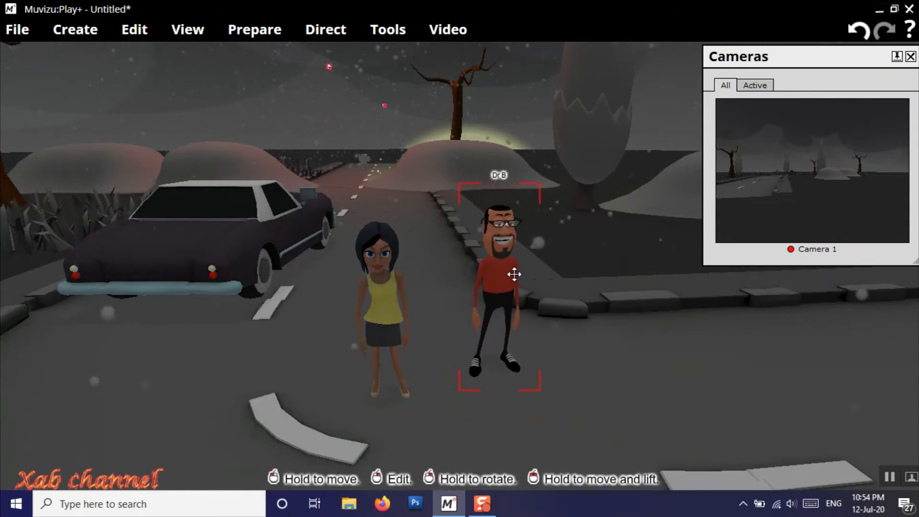
# Delete Dr B and Nkauj ntxawm from the road scene
pyautogui.press('Delete')
pyautogui.click(379, 298)
pyautogui.press('Delete')
# Start a new scene from the dark moonlit graveyard set in the Spooky category
pyautogui.click(11, 29)
pyautogui.click(39, 50)
pyautogui.click(474, 289)
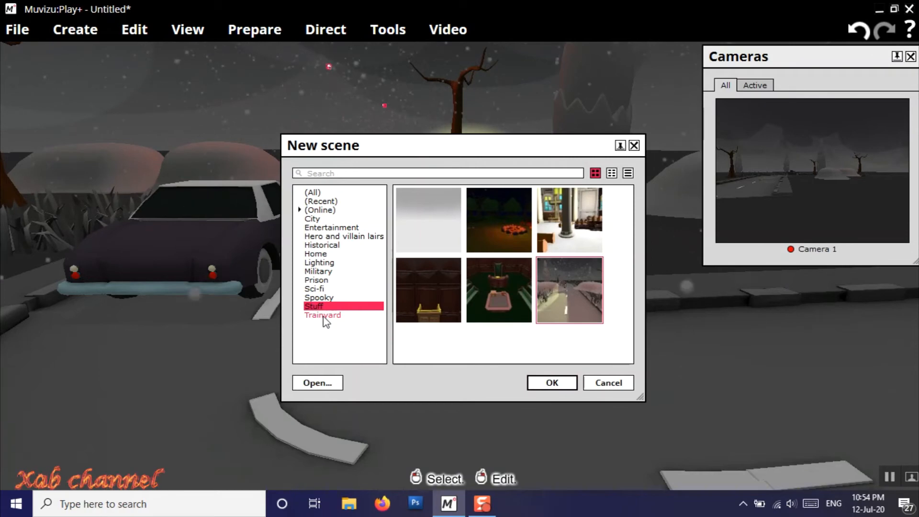
pyautogui.click(319, 299)
pyautogui.click(442, 341)
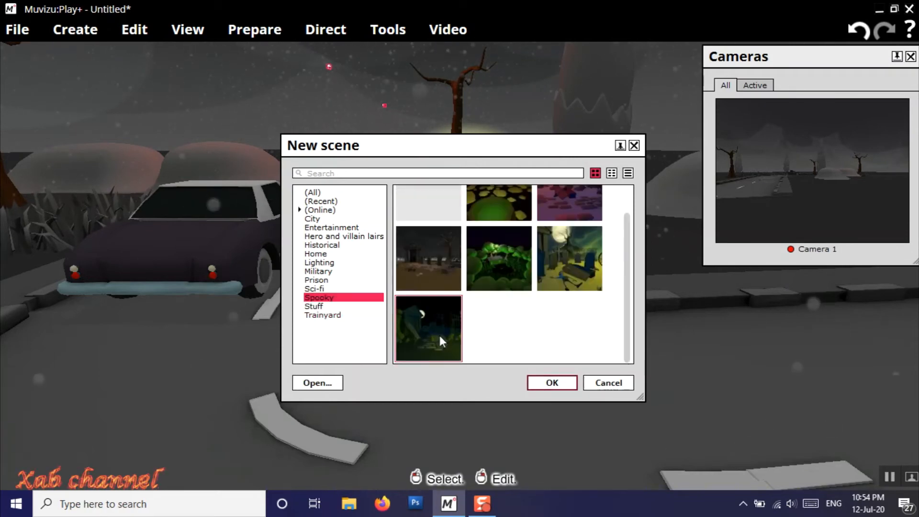
pyautogui.click(553, 386)
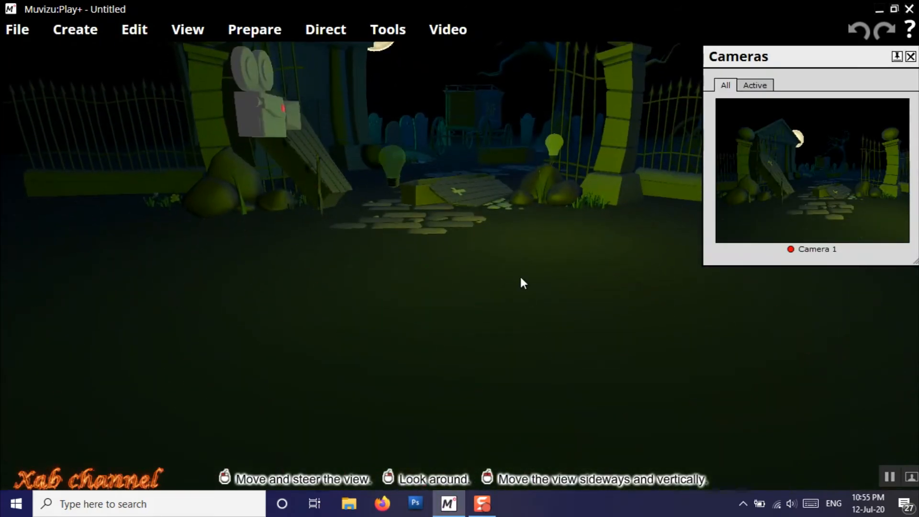
# Add the saved Dr B character from the favourites to the graveyard and place him in front of the gate pillar
pyautogui.moveTo(523, 326); pyautogui.dragTo(510, 239, button='right')
pyautogui.moveTo(515, 361); pyautogui.dragTo(514, 360, button='right')
pyautogui.scroll(-2, 510, 375)
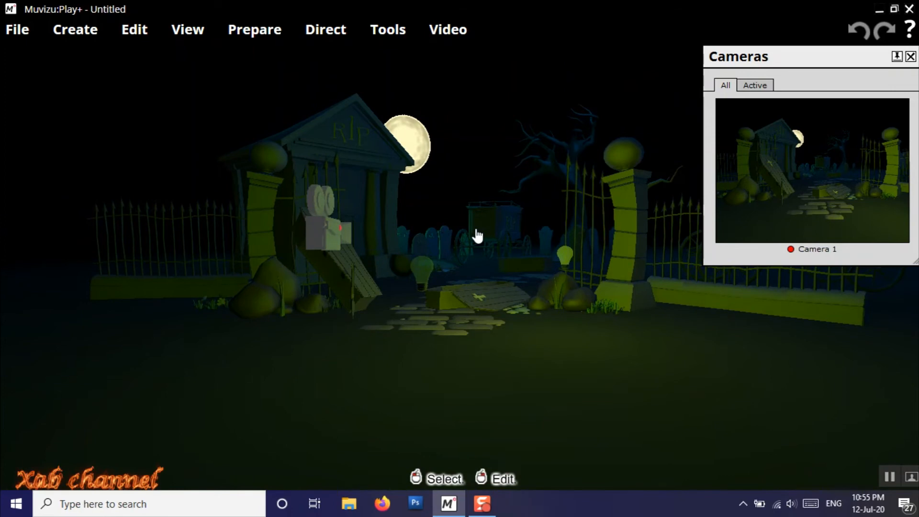
pyautogui.click(82, 33)
pyautogui.click(99, 53)
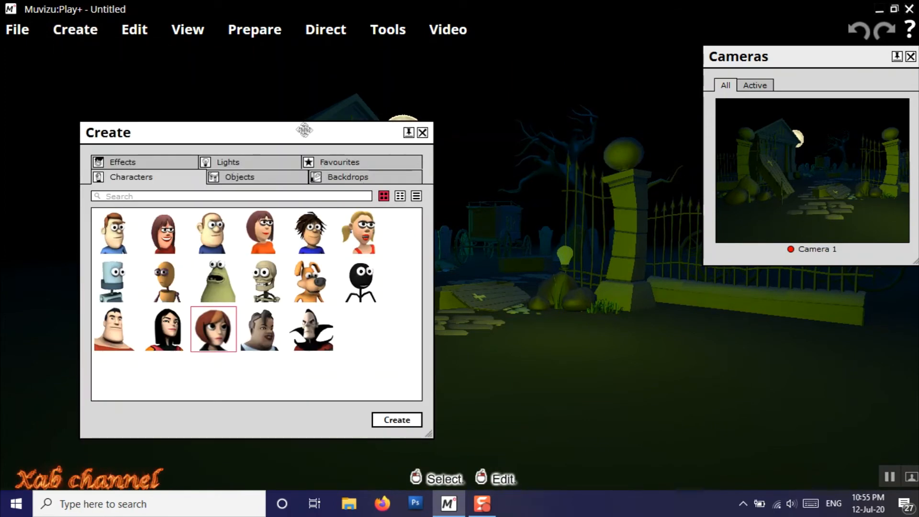
pyautogui.click(352, 163)
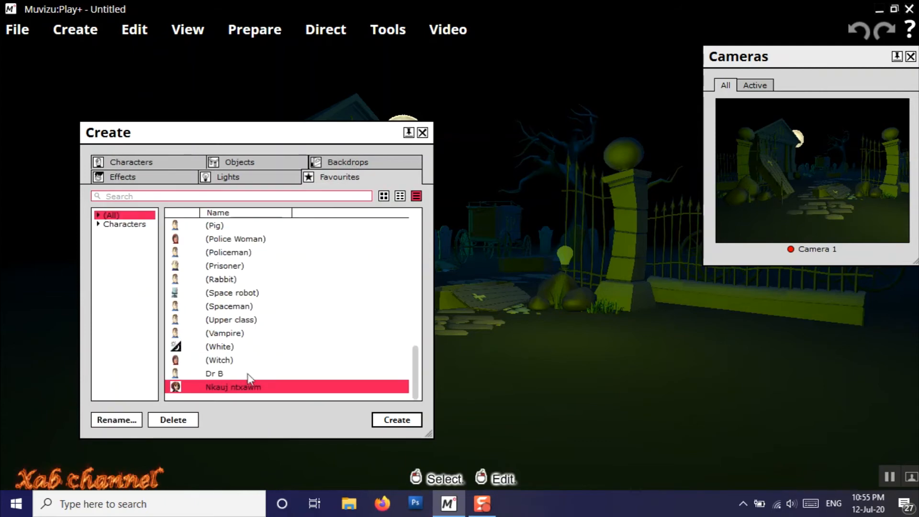
pyautogui.click(213, 373)
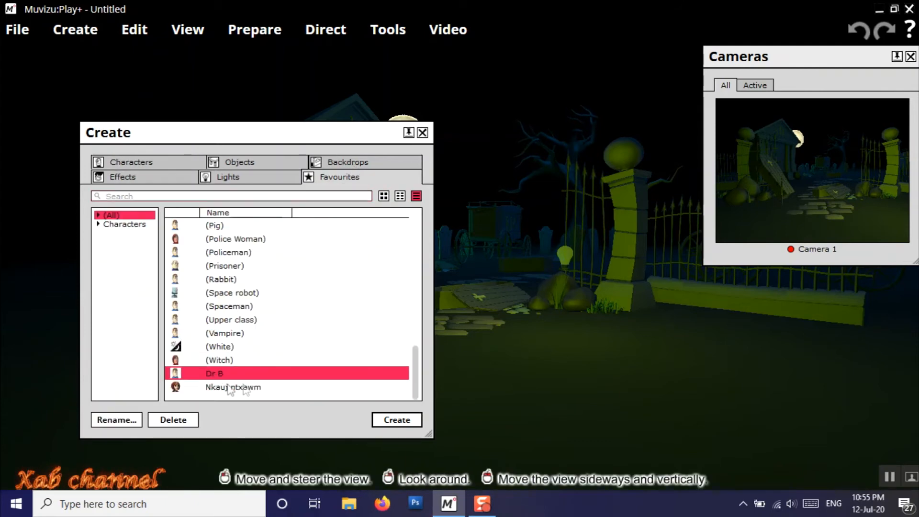
pyautogui.click(404, 422)
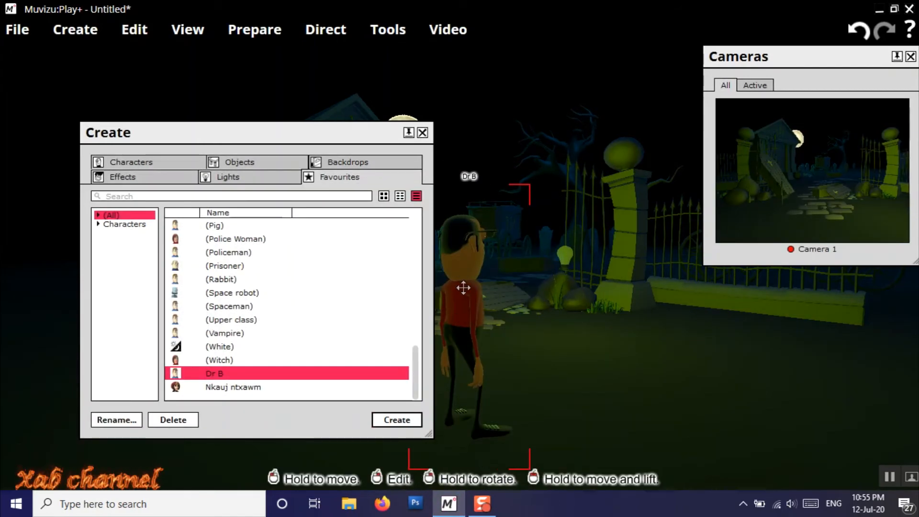
pyautogui.moveTo(541, 311); pyautogui.dragTo(641, 311)
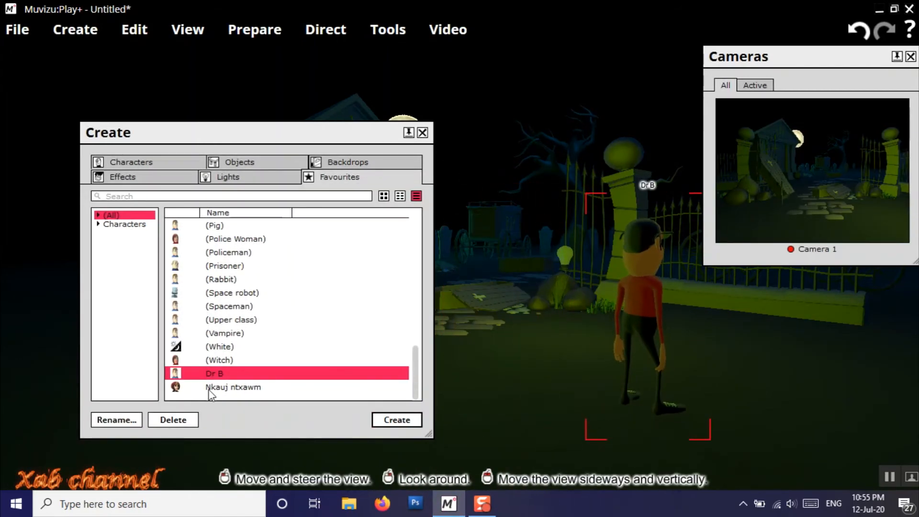
# Add the saved Nkauj ntxawm character, turn her partly towards the view and place her by the stone path near Dr B
pyautogui.click(225, 386)
pyautogui.click(399, 421)
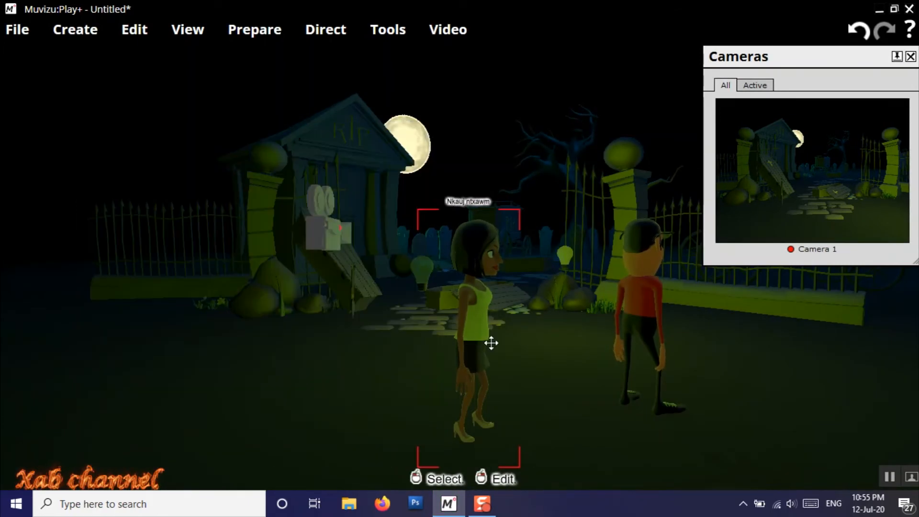
pyautogui.moveTo(491, 343); pyautogui.dragTo(440, 287)
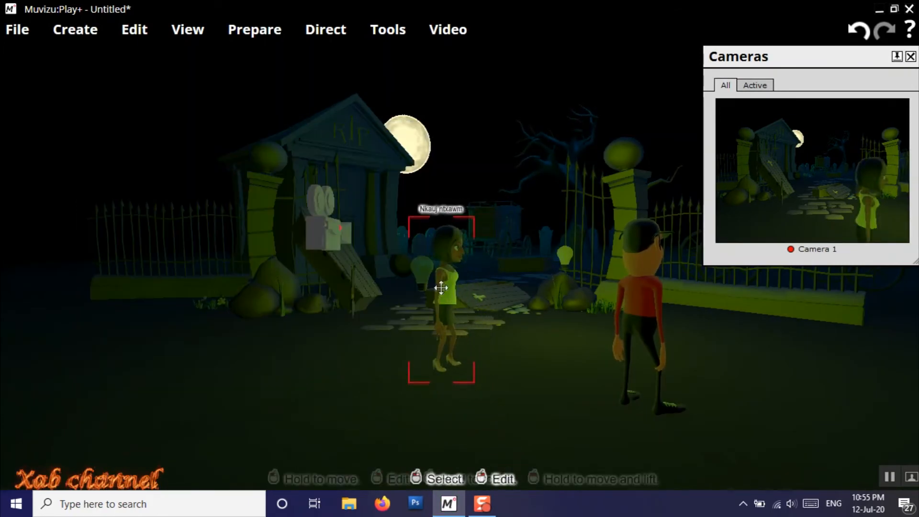
pyautogui.rightClick(446, 298)
pyautogui.click(268, 392)
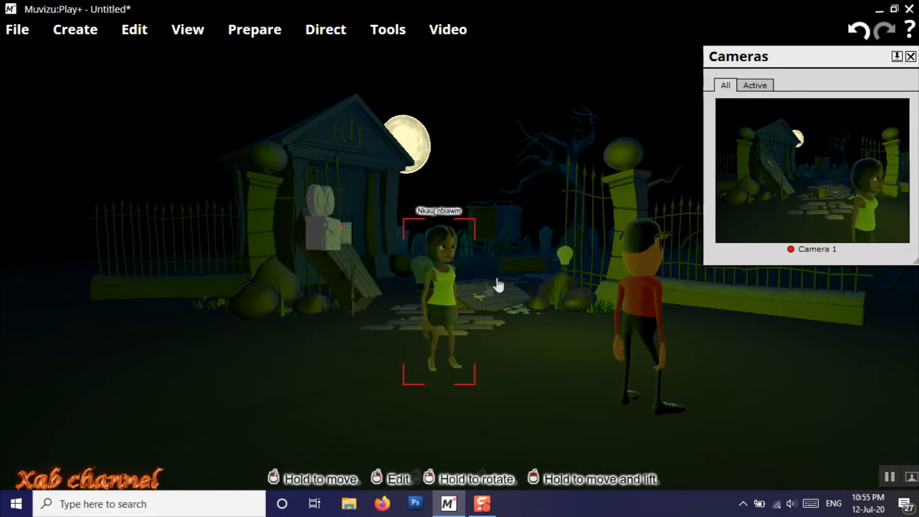
pyautogui.moveTo(439, 293); pyautogui.dragTo(493, 292)
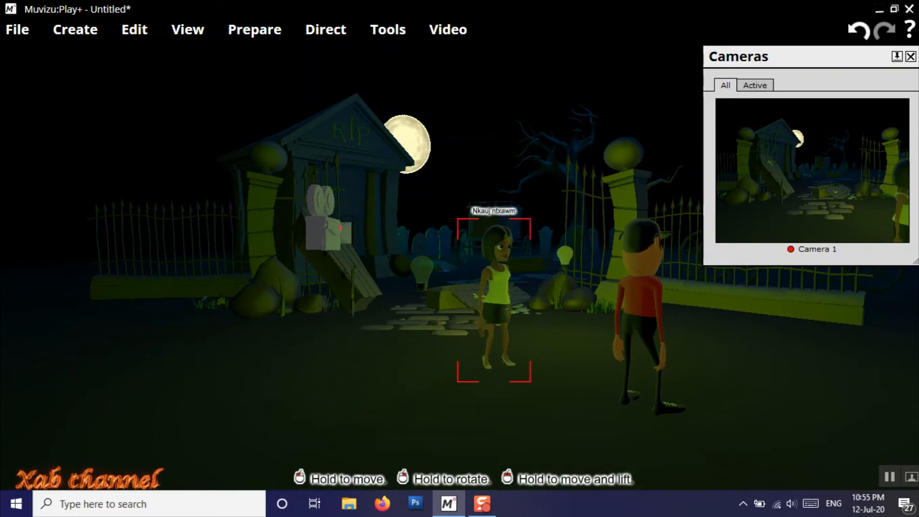
# Turn Dr B to face the view and move him right beside Nkauj ntxawm
pyautogui.click(655, 286)
pyautogui.moveTo(656, 286); pyautogui.dragTo(654, 300, button='right')
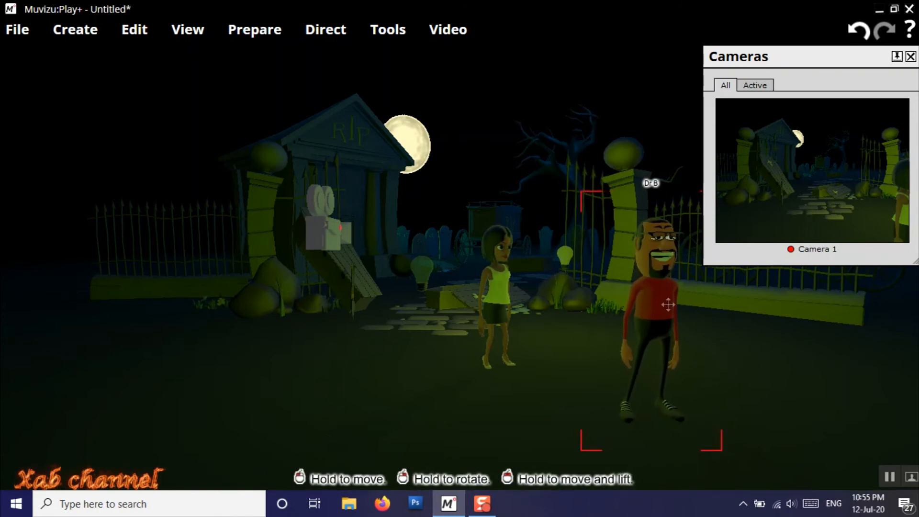
pyautogui.moveTo(654, 297); pyautogui.dragTo(561, 283)
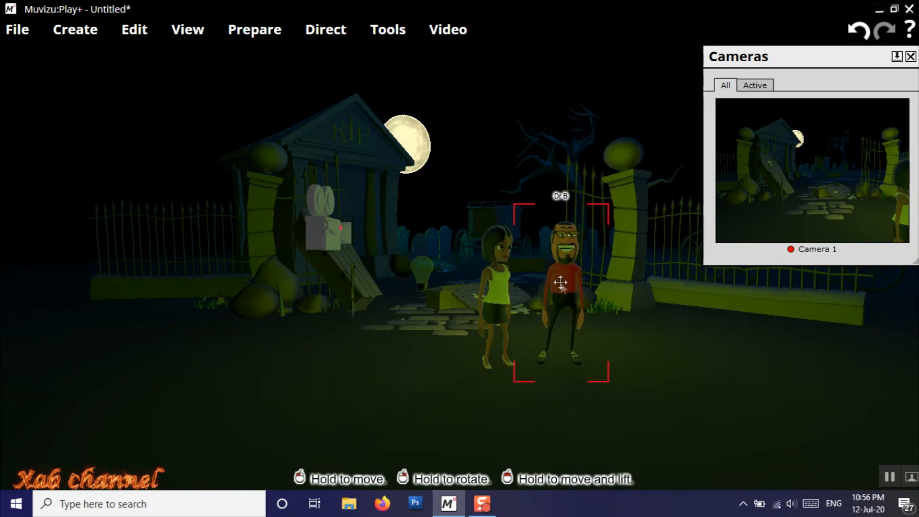
# Move Camera 1 from beside the crypt to where the two characters stand and adjust its direction
pyautogui.click(330, 231)
pyautogui.moveTo(330, 231); pyautogui.dragTo(581, 235)
pyautogui.moveTo(581, 235); pyautogui.dragTo(592, 221, button='right')
pyautogui.moveTo(574, 230); pyautogui.dragTo(563, 340)
pyautogui.doubleClick(568, 354)
pyautogui.rightClick(566, 347)
pyautogui.click(396, 150)
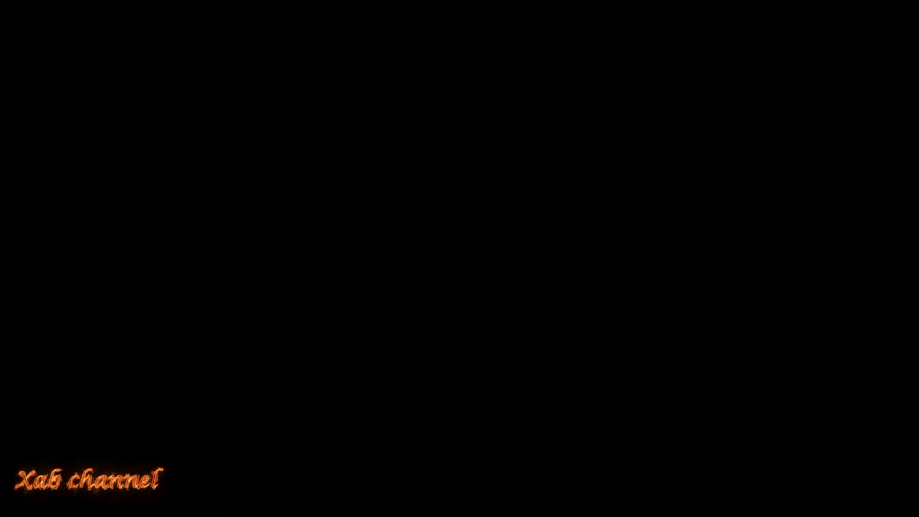